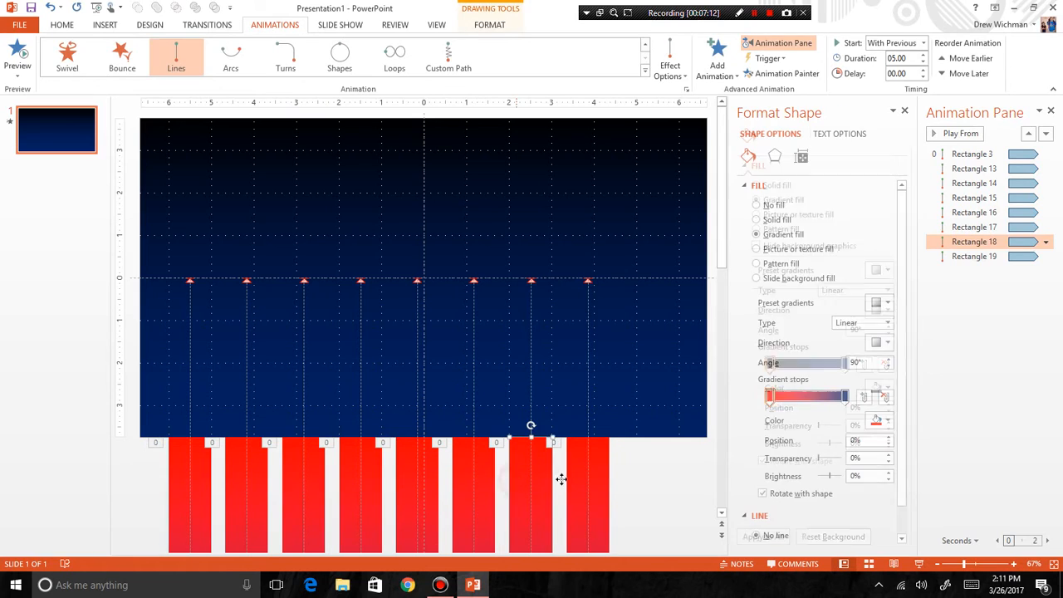
Duplicate the last two red bars and place the copies at the right end of the row with matching spacing
left_click(583, 481, "shift")
left_click_drag(515, 481, 629, 482)
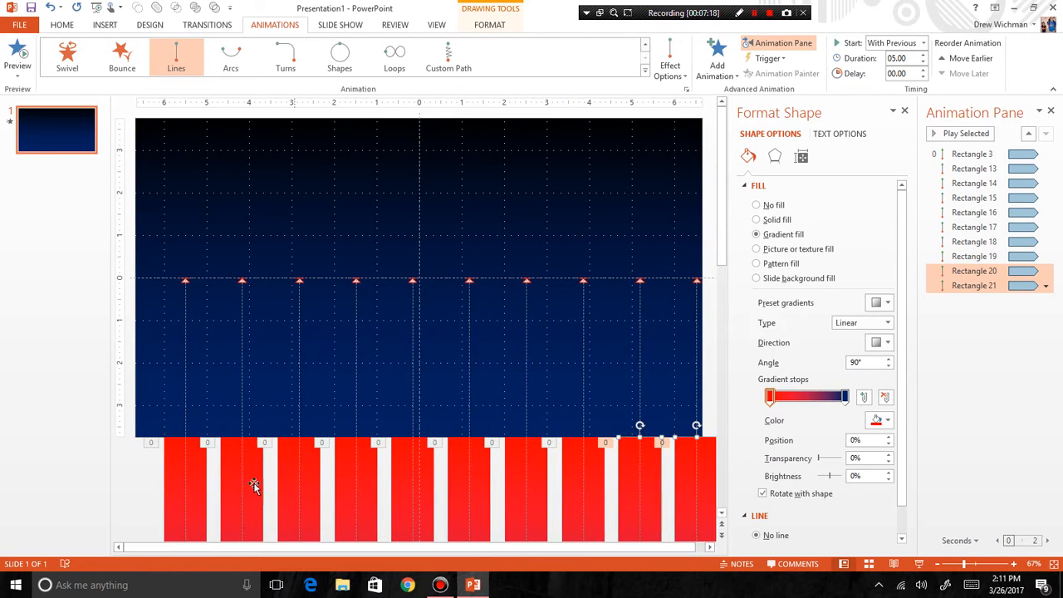
Select all ten red bars and nudge them left together so the row is centred below the slide
left_click(197, 479)
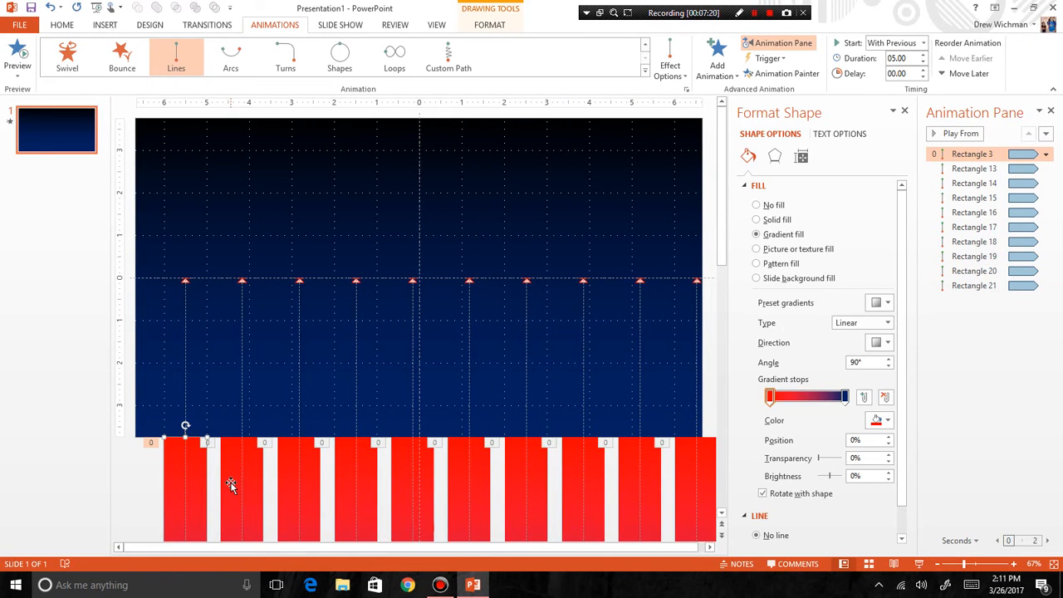
left_click(233, 488, "shift")
left_click(285, 490, "shift")
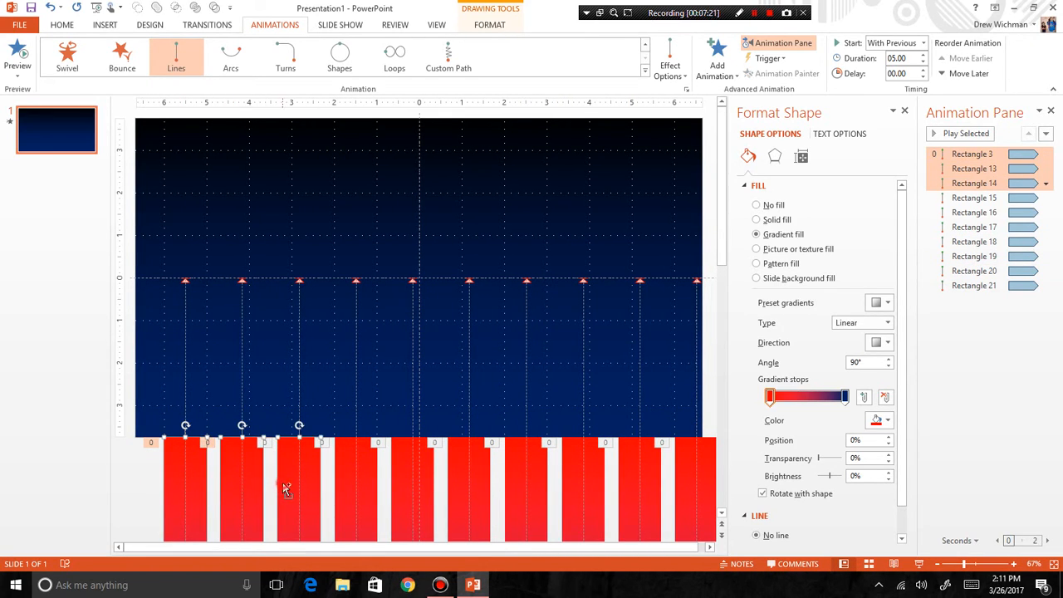
left_click(349, 490, "shift")
left_click(401, 490, "shift")
left_click(465, 486, "shift")
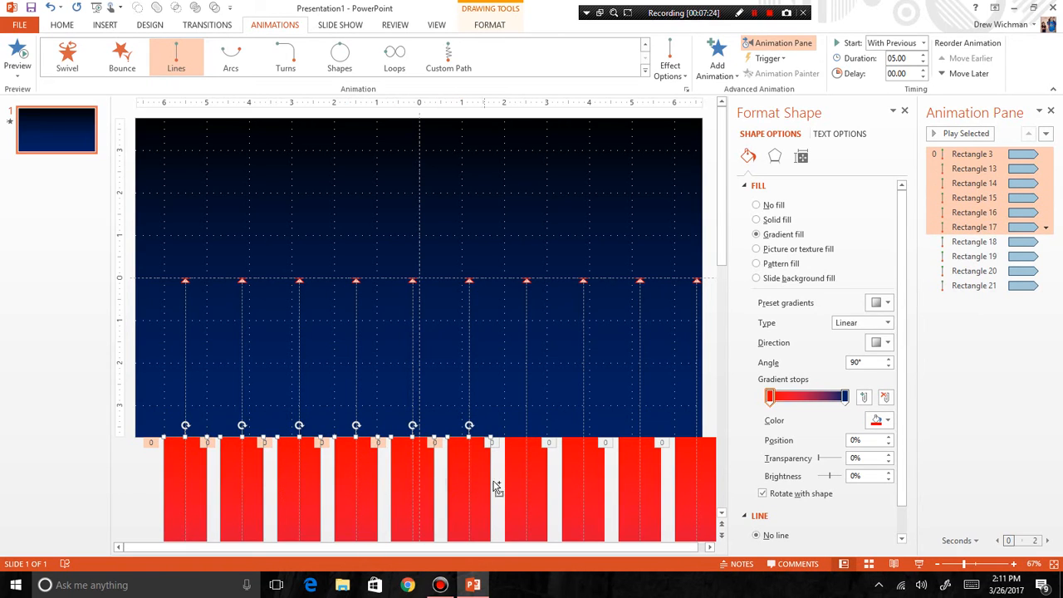
left_click(514, 477, "shift")
left_click(585, 480, "shift")
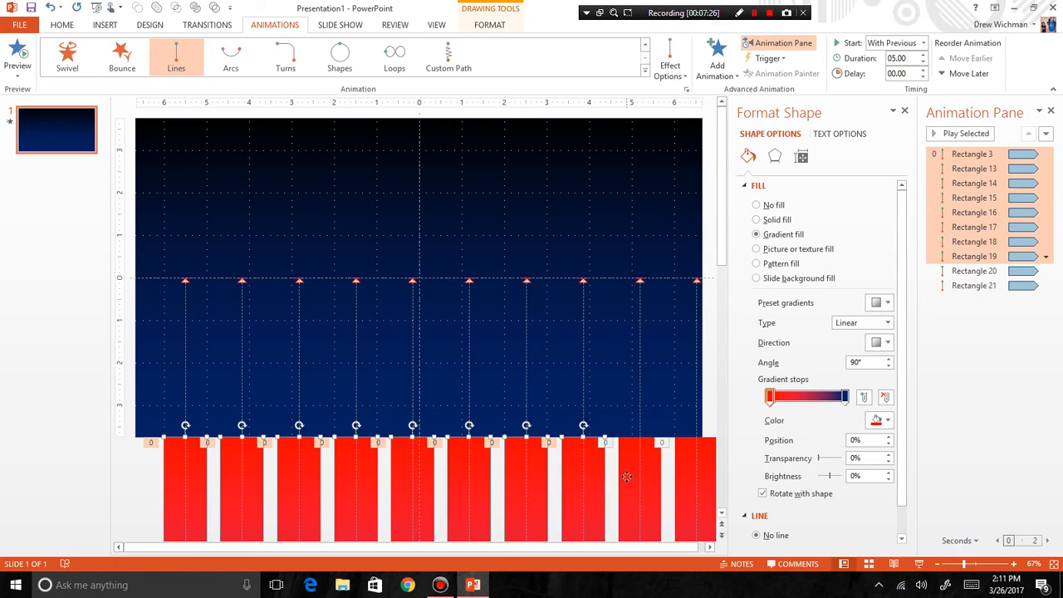
left_click(627, 476, "shift")
left_click(681, 482, "shift")
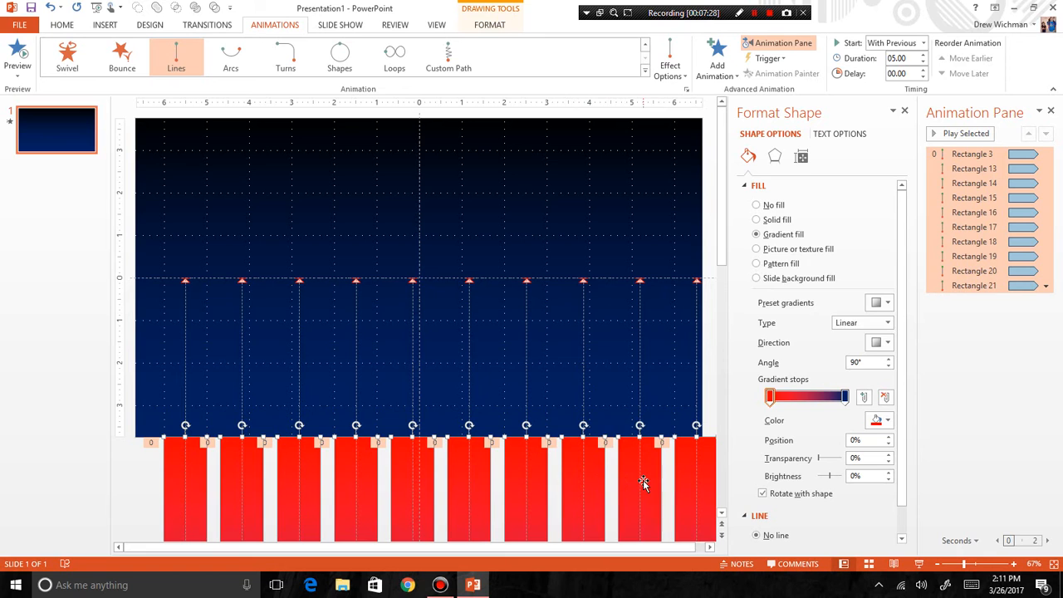
key("Left")
key("Left")
key("Left")
key("Left")
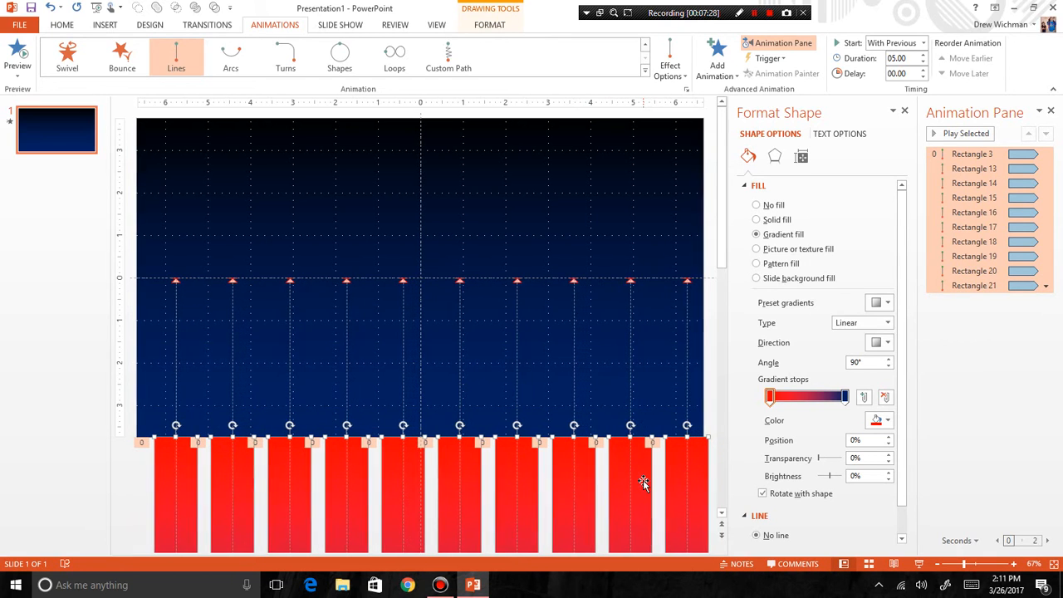
key("Left")
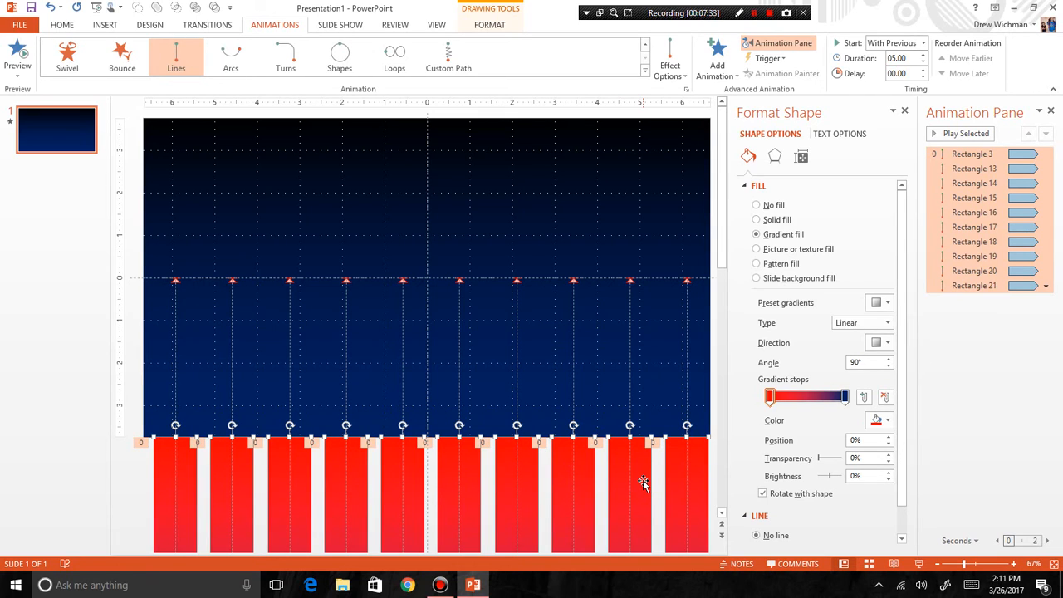
key("Left")
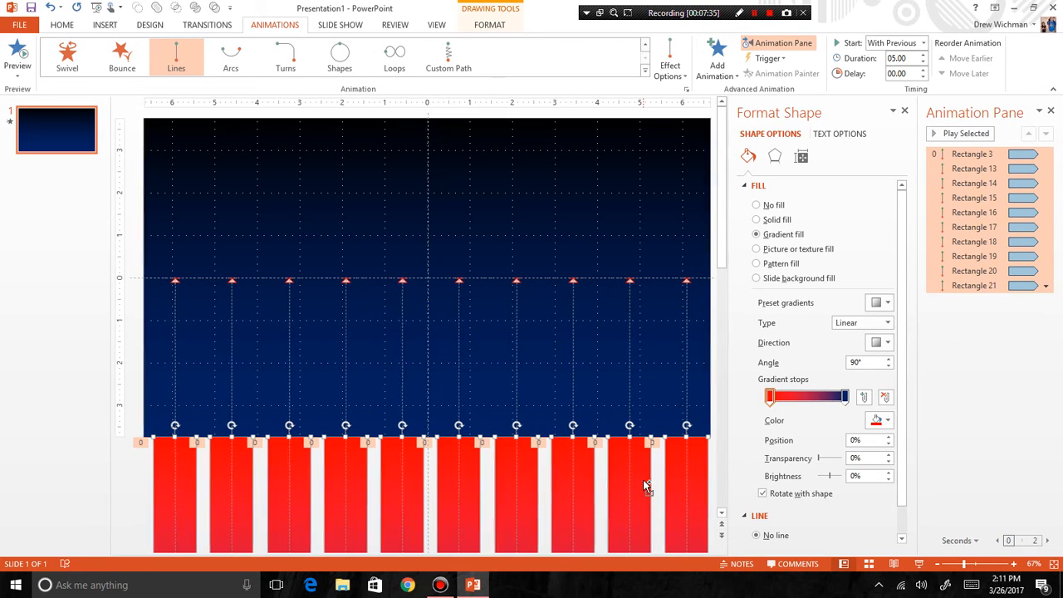
key("ctrl+Left")
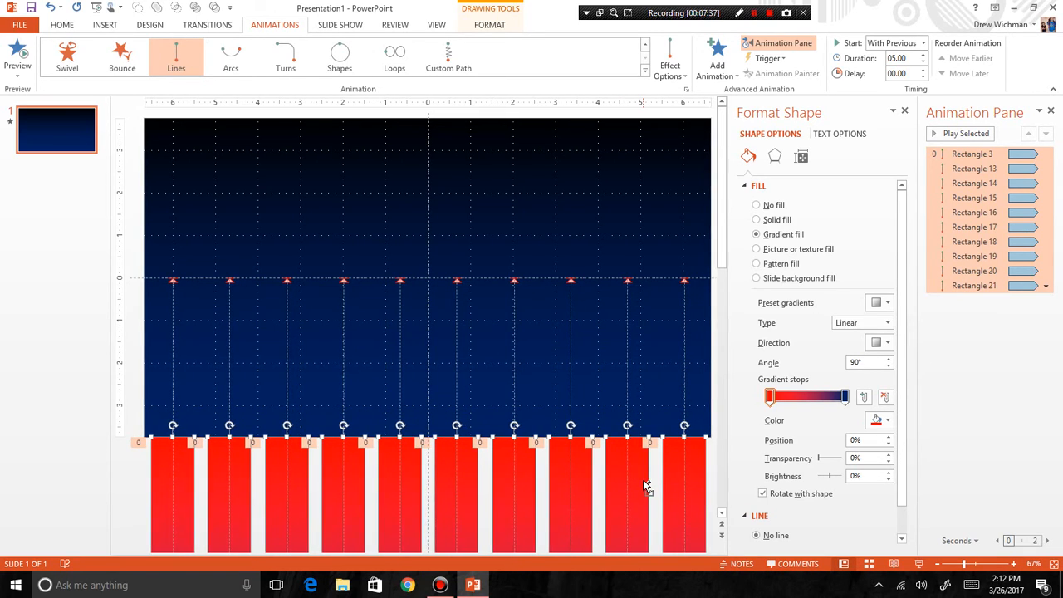
key("ctrl+Left")
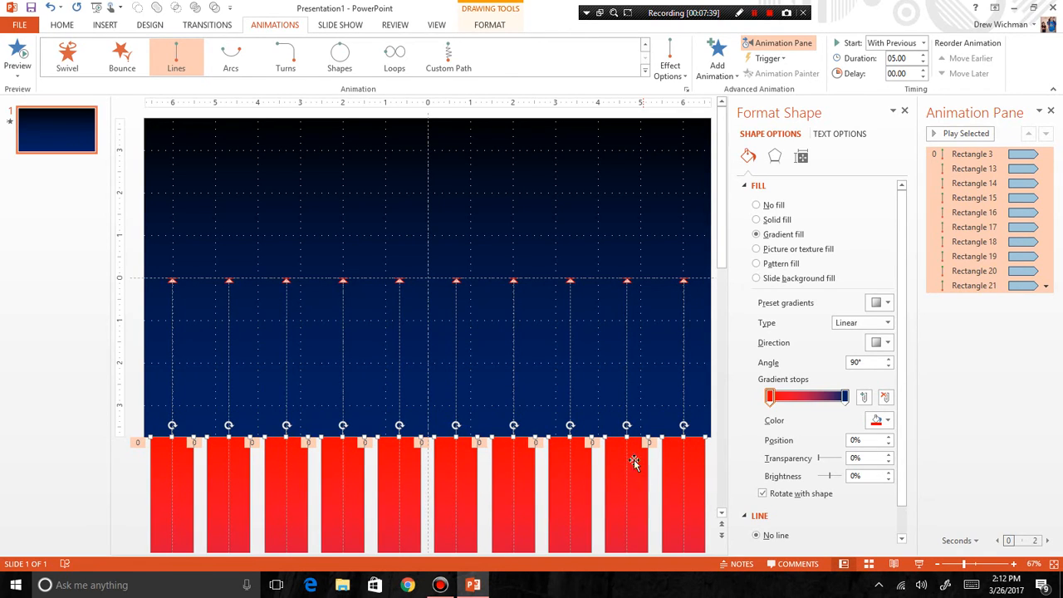
left_click(138, 219)
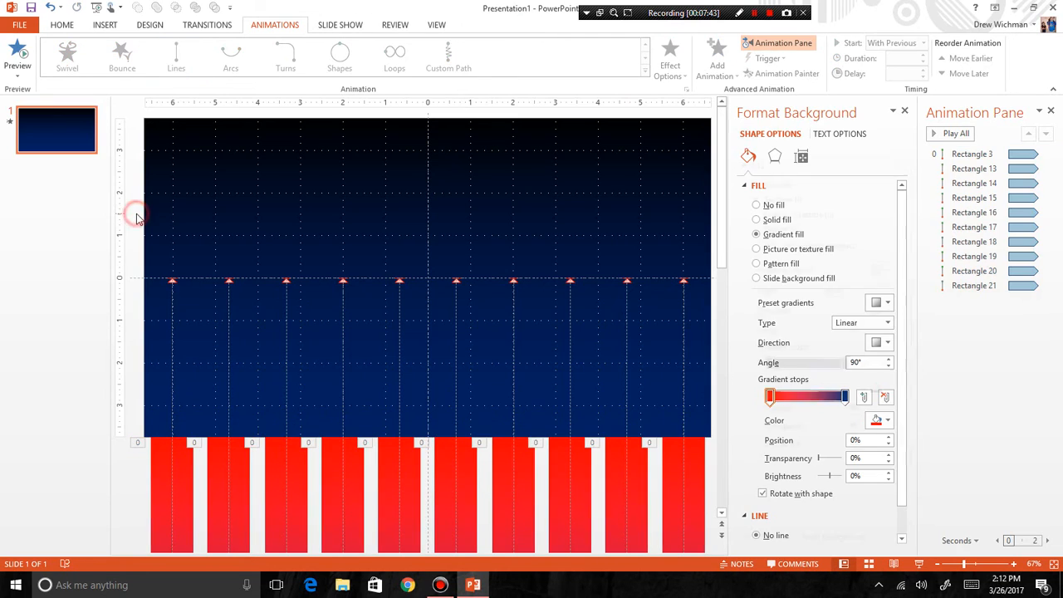
Play the slide show to check the bars' animation, and return to editing
left_click(96, 8)
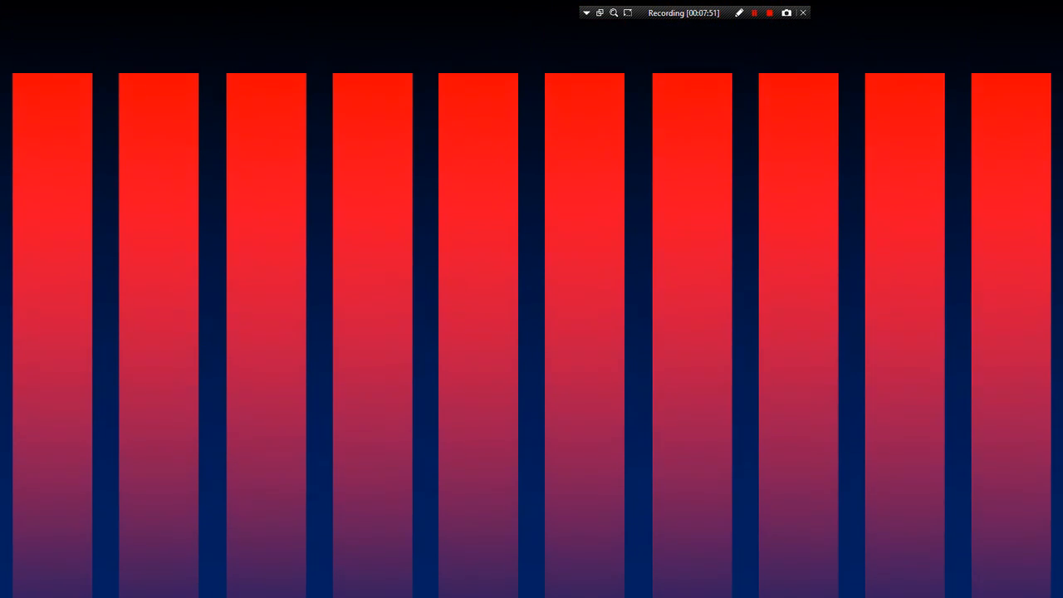
left_click(172, 109)
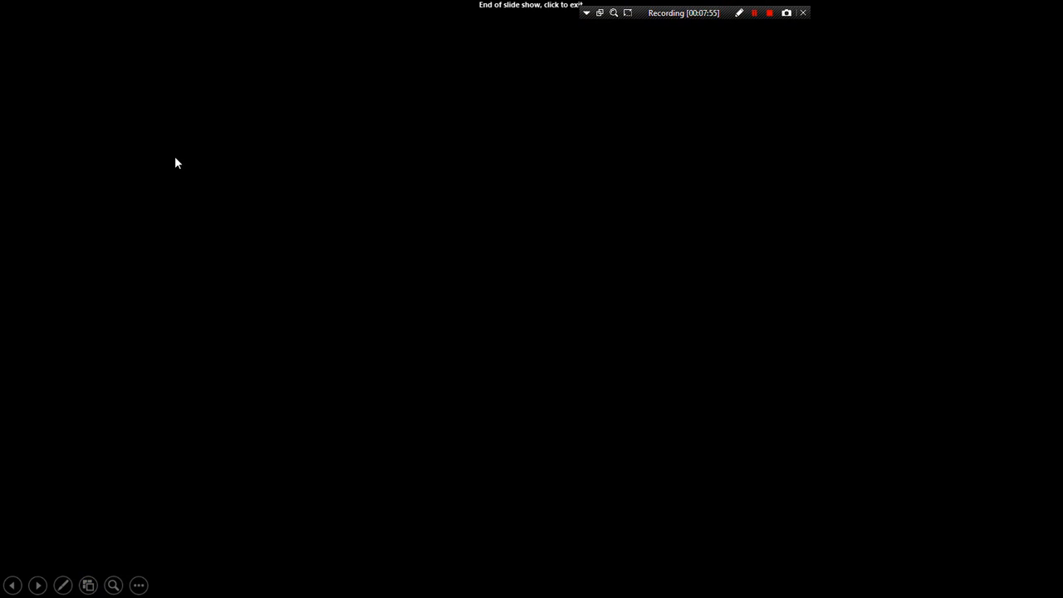
left_click(176, 163)
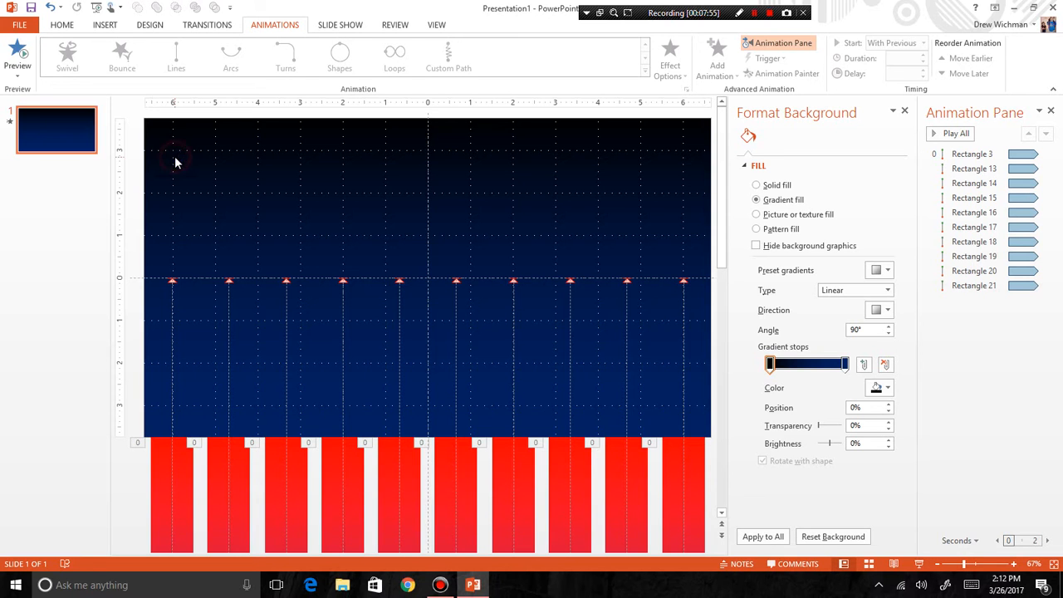
Select the second red bar and dismiss the Format Shape settings to enlarge the working area
left_click(170, 459)
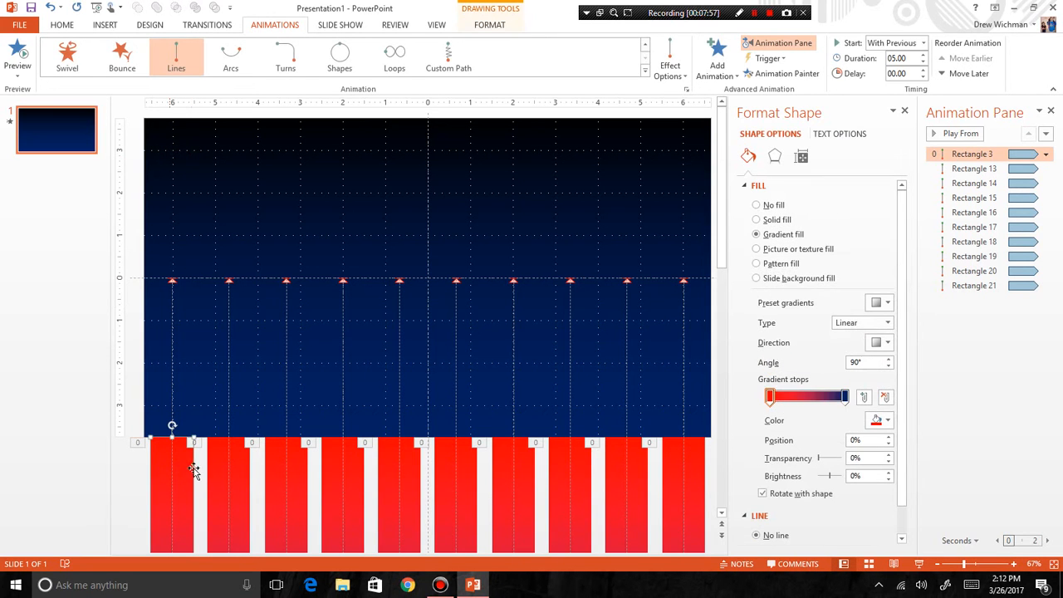
left_click(217, 471)
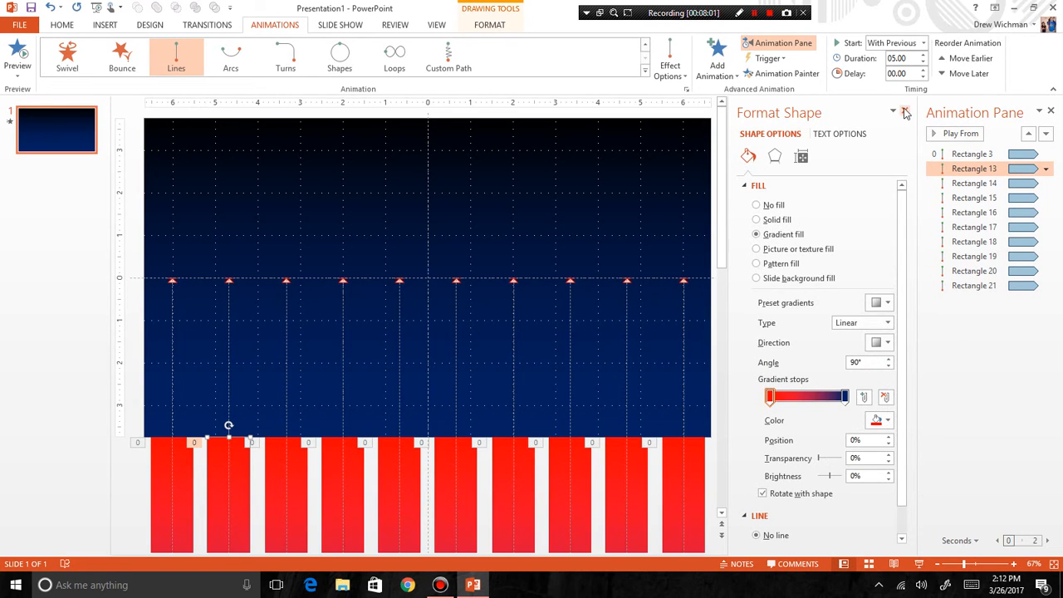
left_click(904, 111)
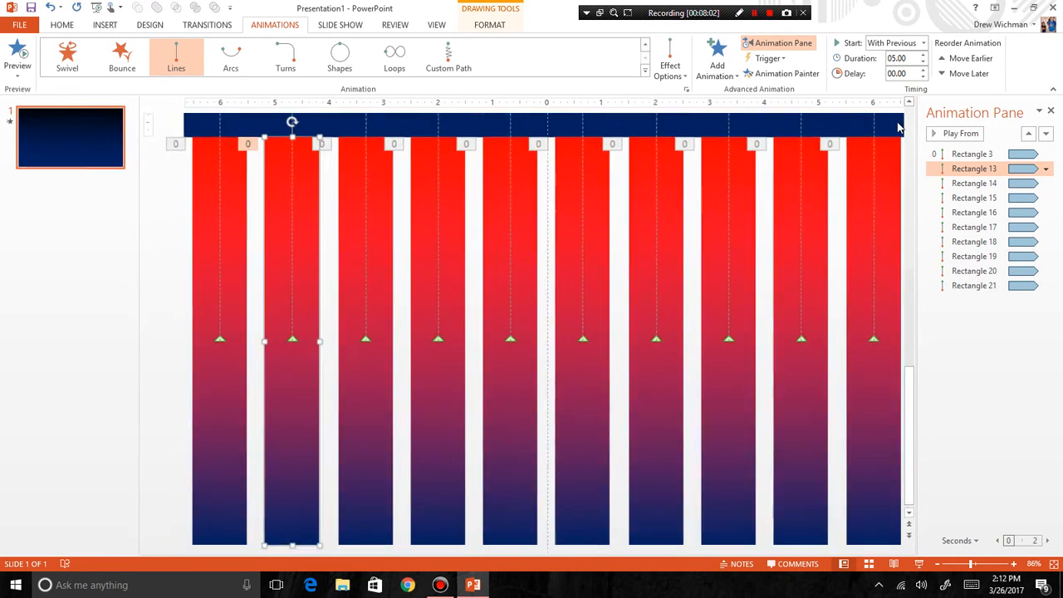
Set the duration of Rectangle 13's motion path animation to 4.9 seconds
double_click(980, 170)
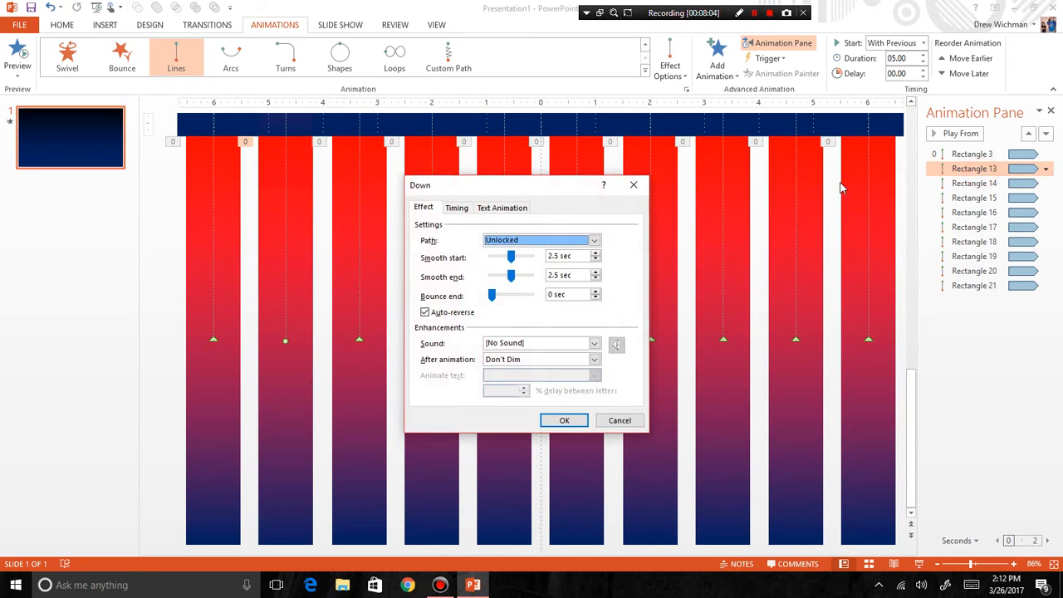
left_click(458, 209)
left_click(470, 259)
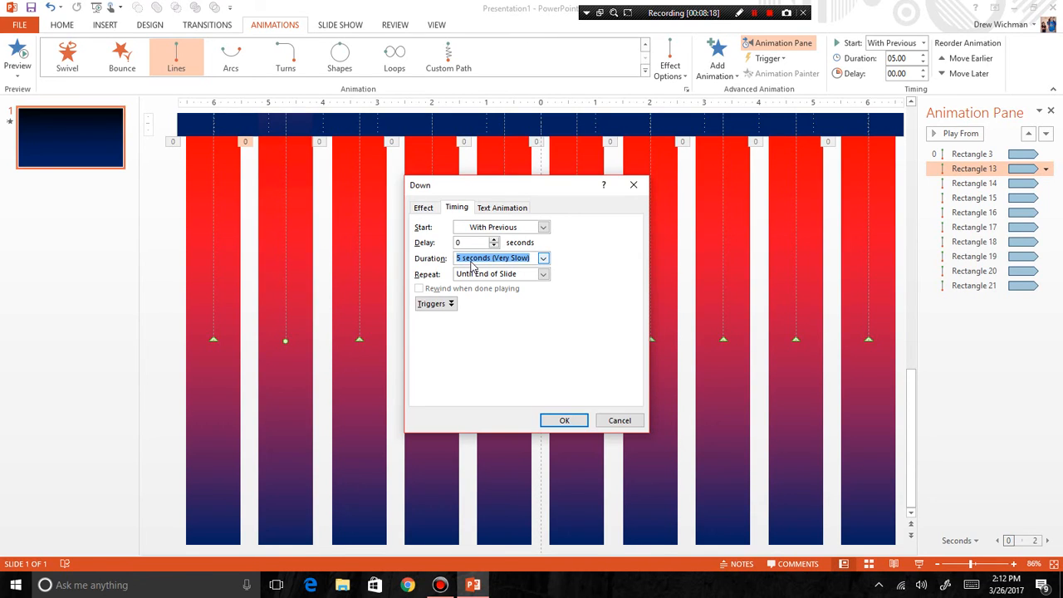
type("4.9")
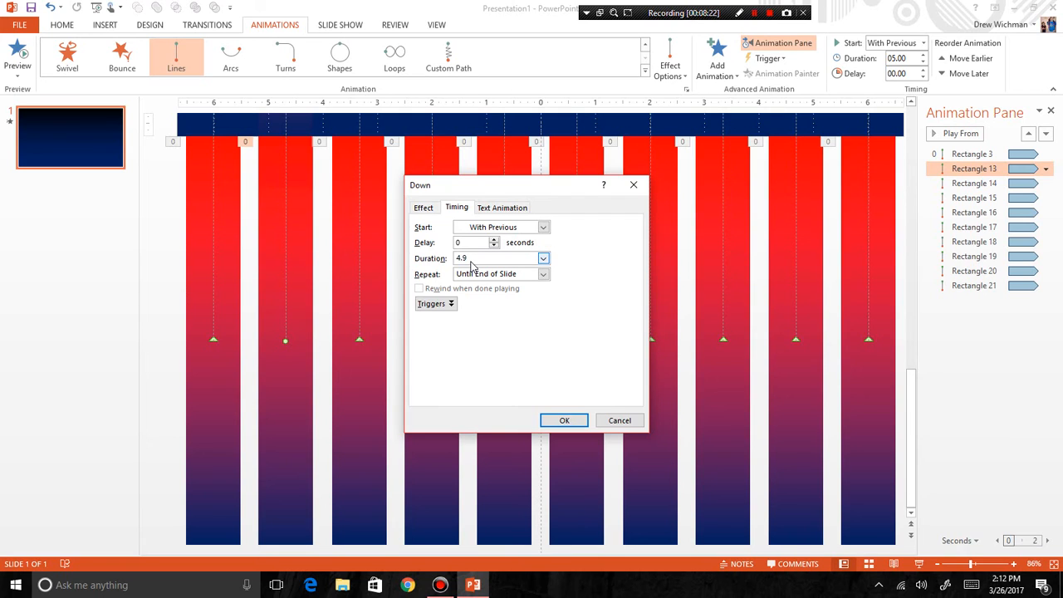
left_click(564, 421)
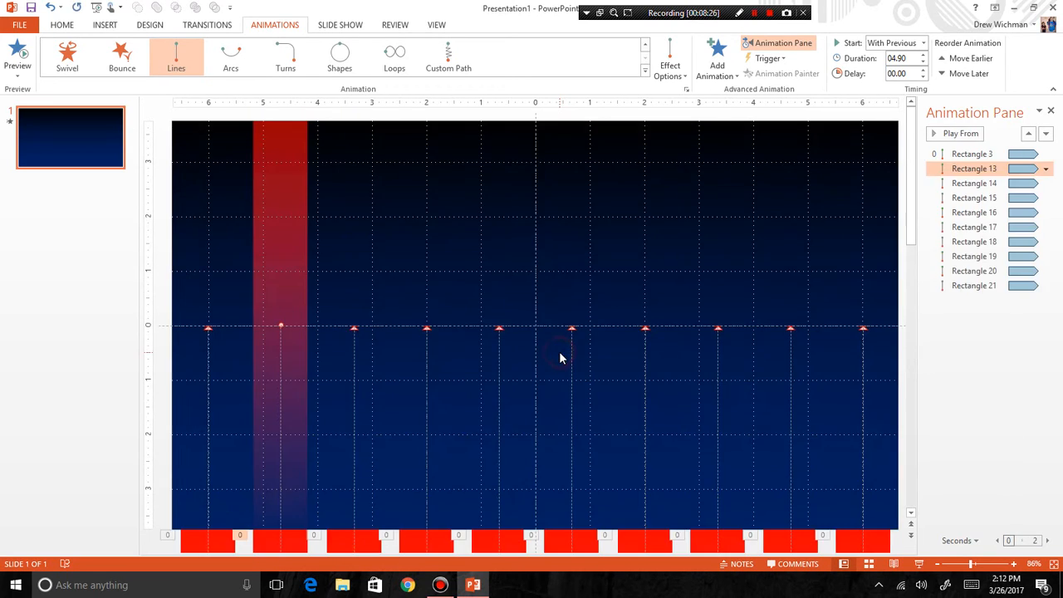
Set the duration of Rectangle 14's motion path animation to 4.8 seconds
double_click(975, 184)
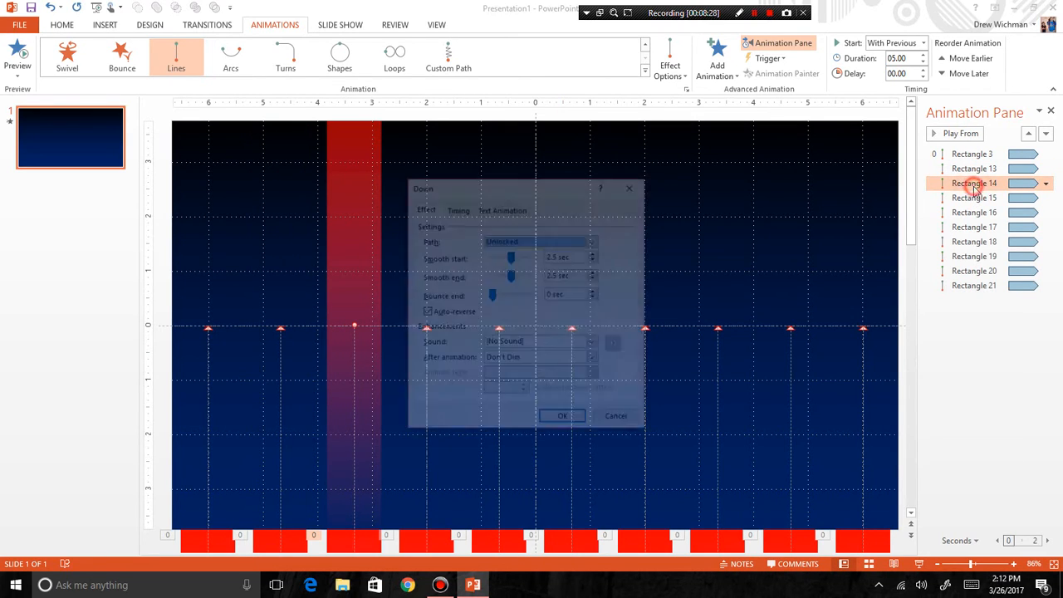
left_click(456, 209)
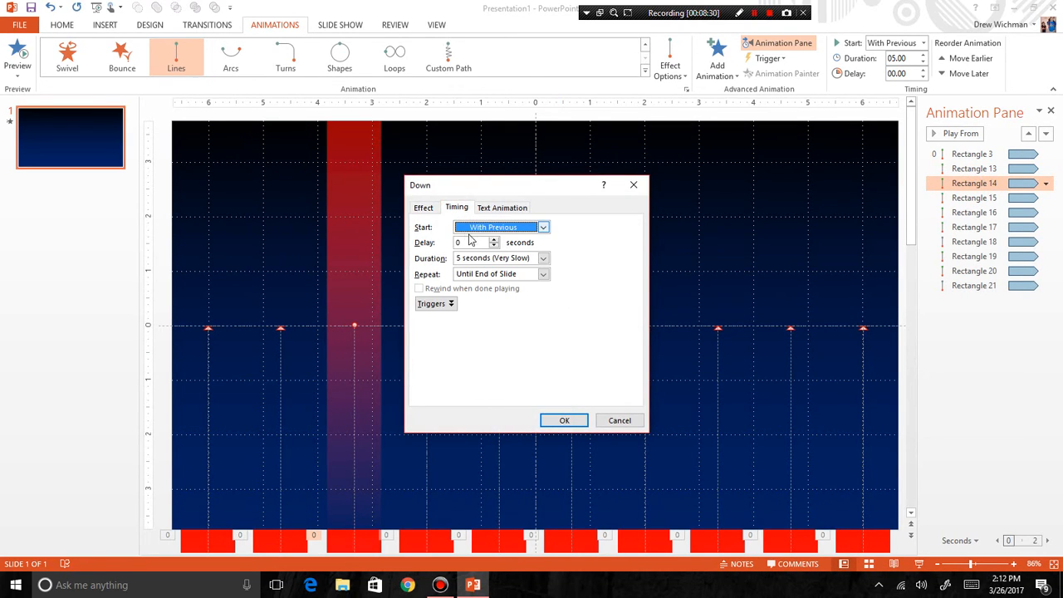
left_click(477, 258)
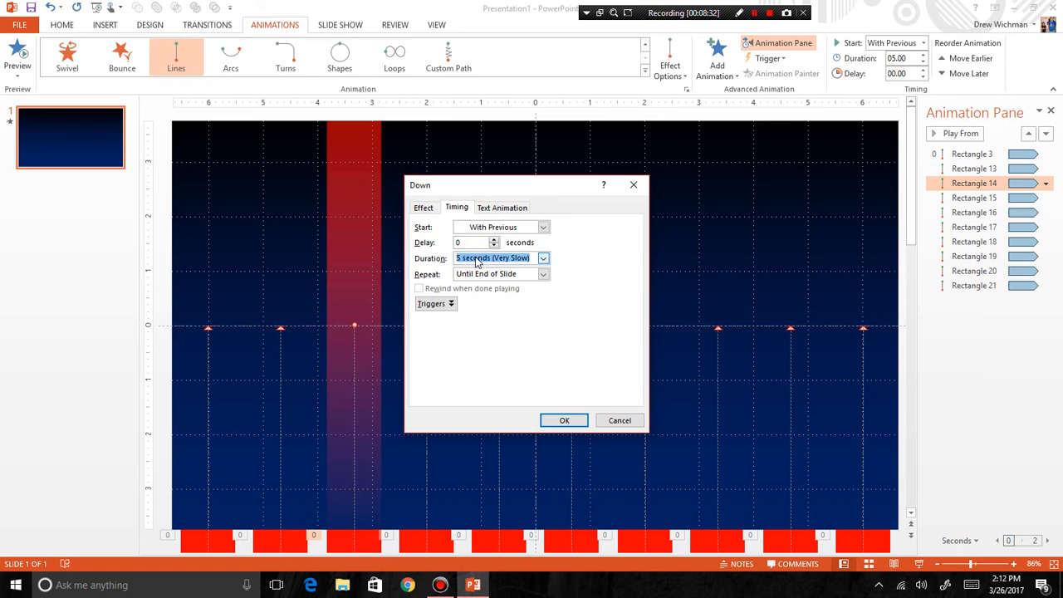
type("4.8")
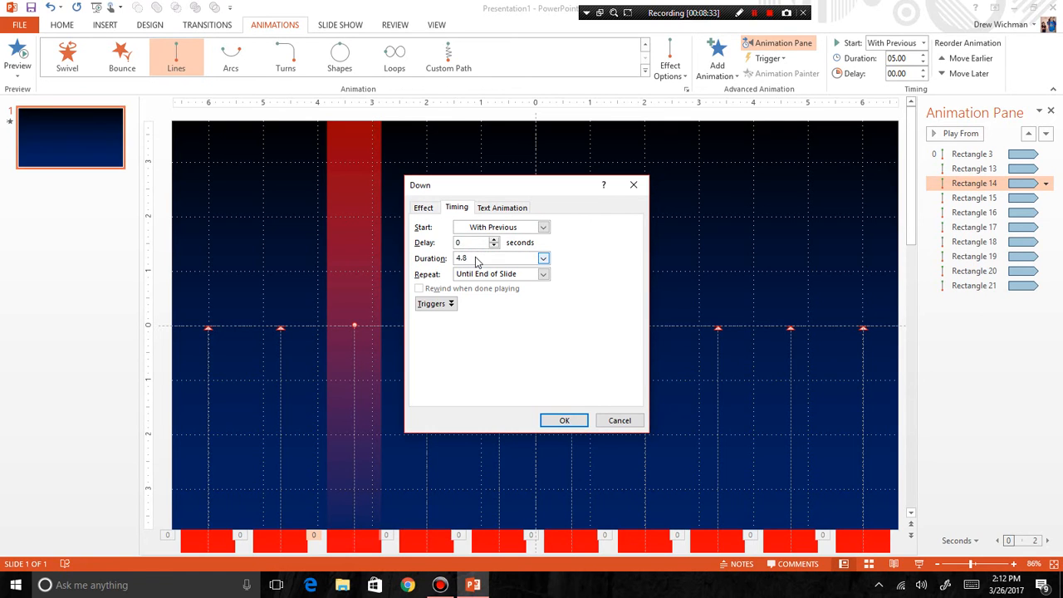
left_click(560, 421)
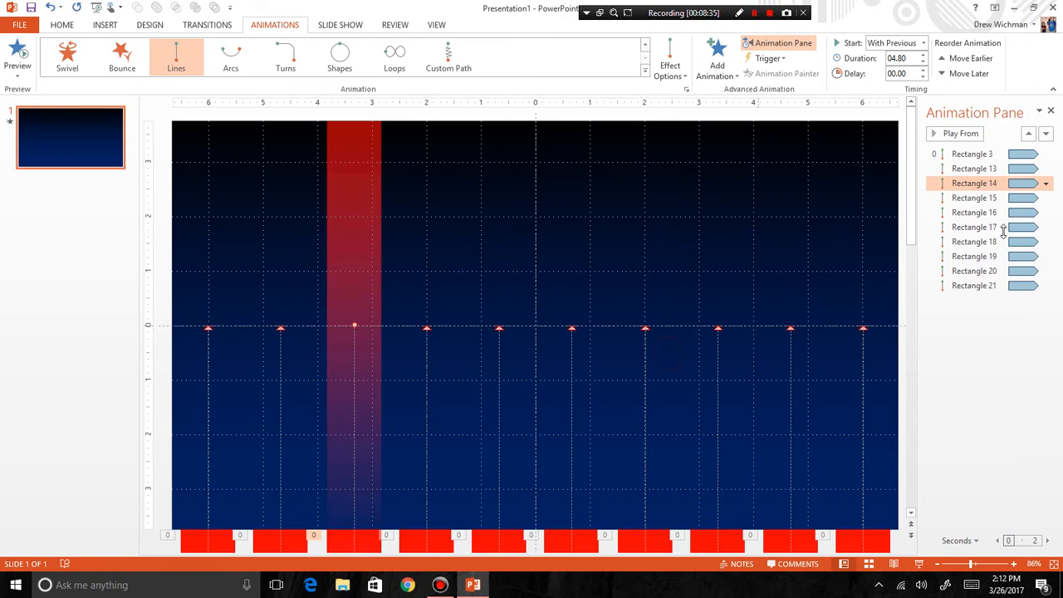
Set the duration of Rectangle 15's motion path animation to 4.7 seconds and stop its preview
double_click(971, 199)
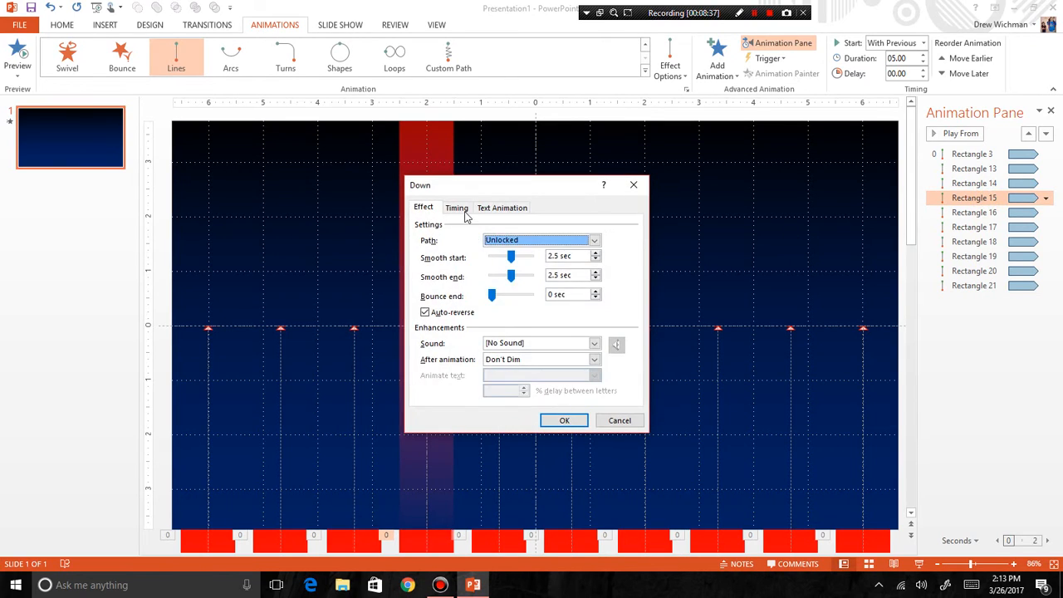
left_click(456, 209)
left_click(492, 258)
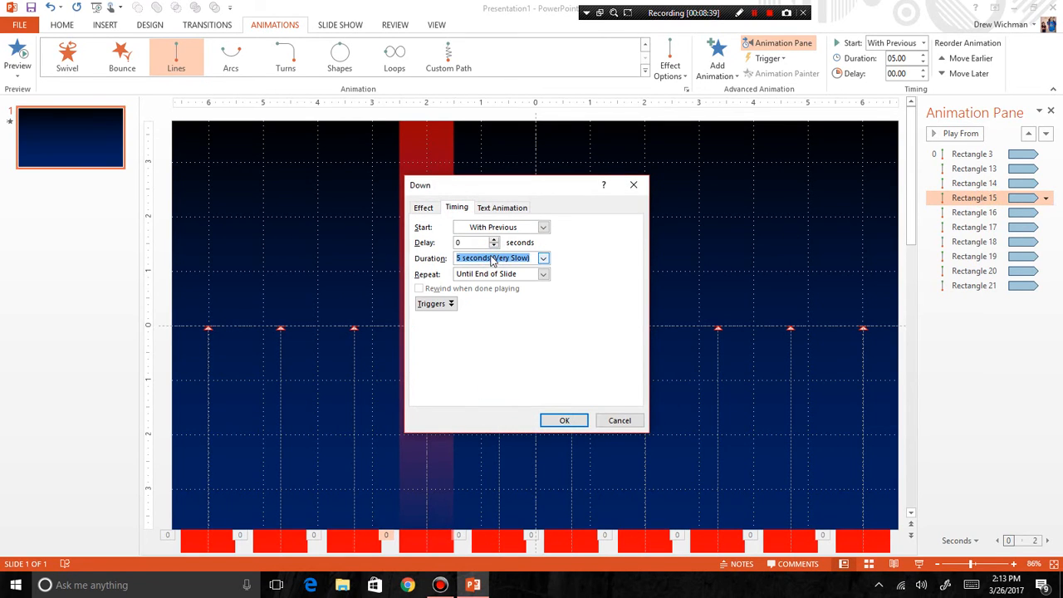
type("4.7")
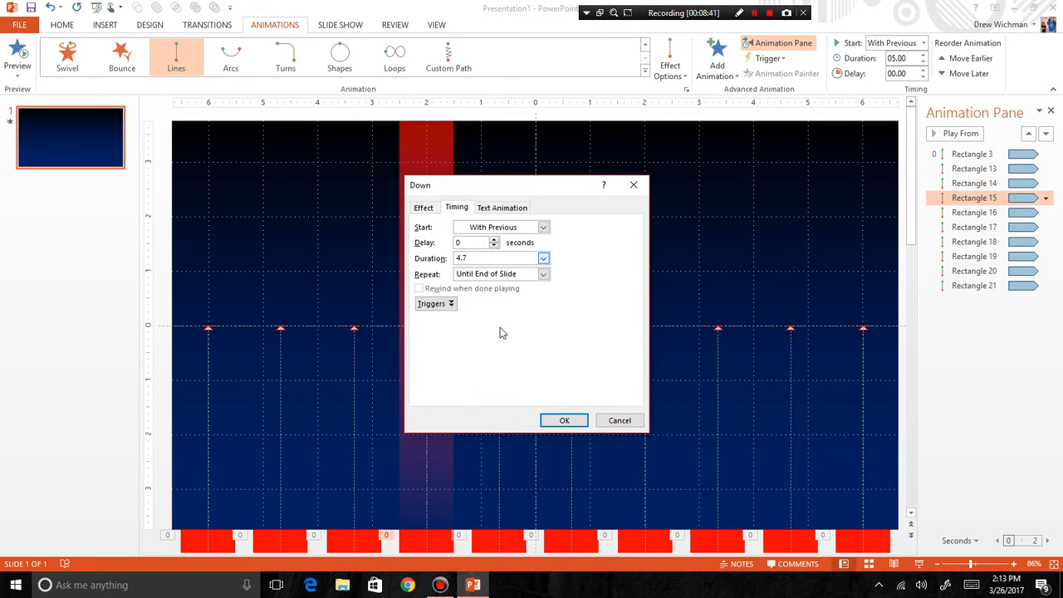
left_click(564, 420)
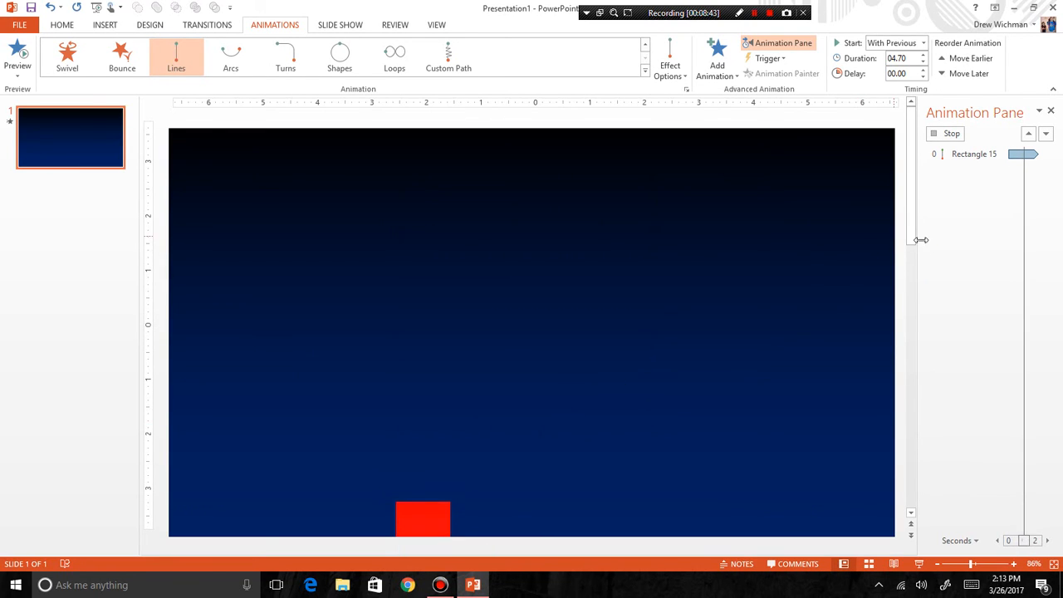
left_click(793, 264)
Set the duration of Rectangle 16's motion path animation to 4.6 seconds and stop its preview
double_click(955, 213)
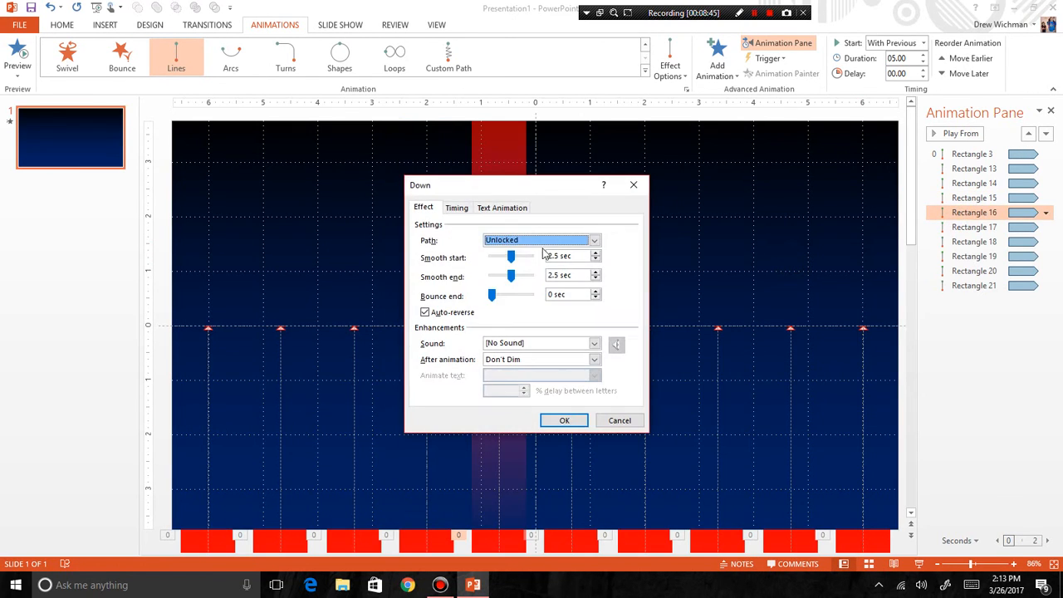
left_click(457, 208)
left_click(492, 260)
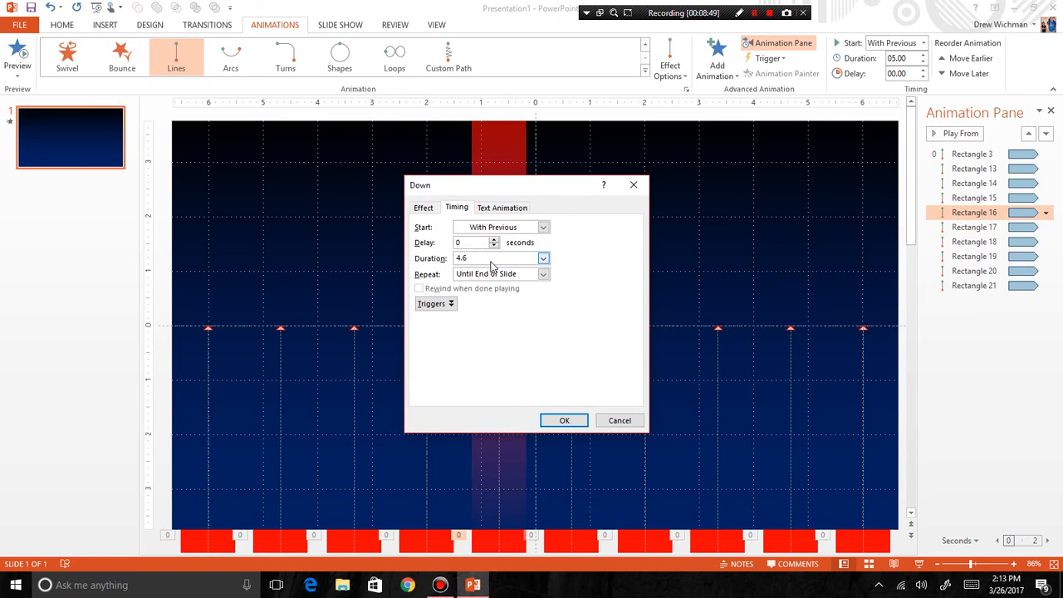
left_click(564, 420)
left_click(949, 252)
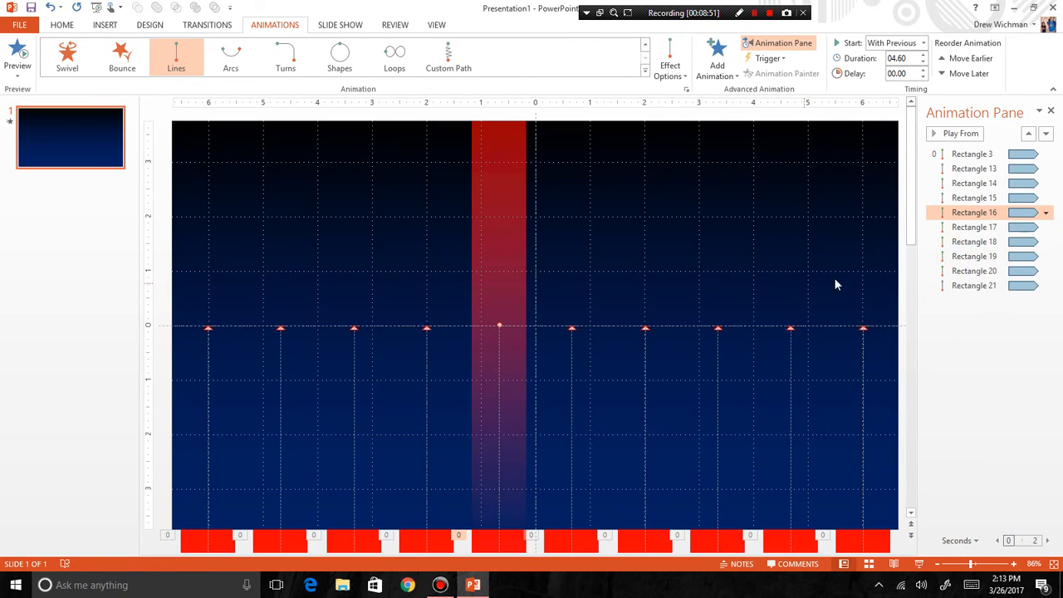
Set the duration of Rectangle 17's motion path animation to 4.5 seconds and stop its preview
double_click(963, 227)
left_click(457, 208)
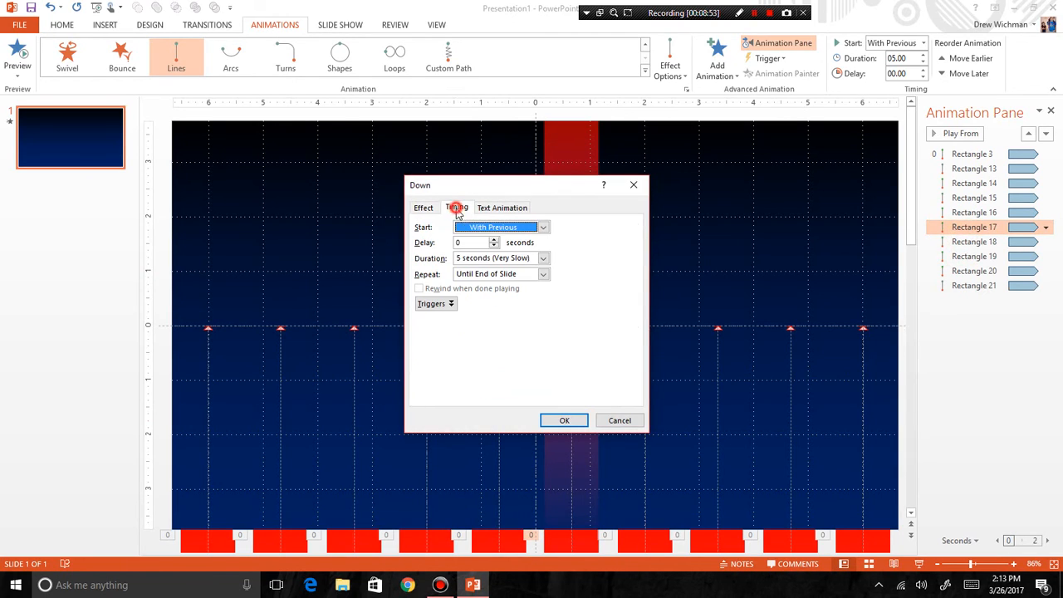
left_click(493, 259)
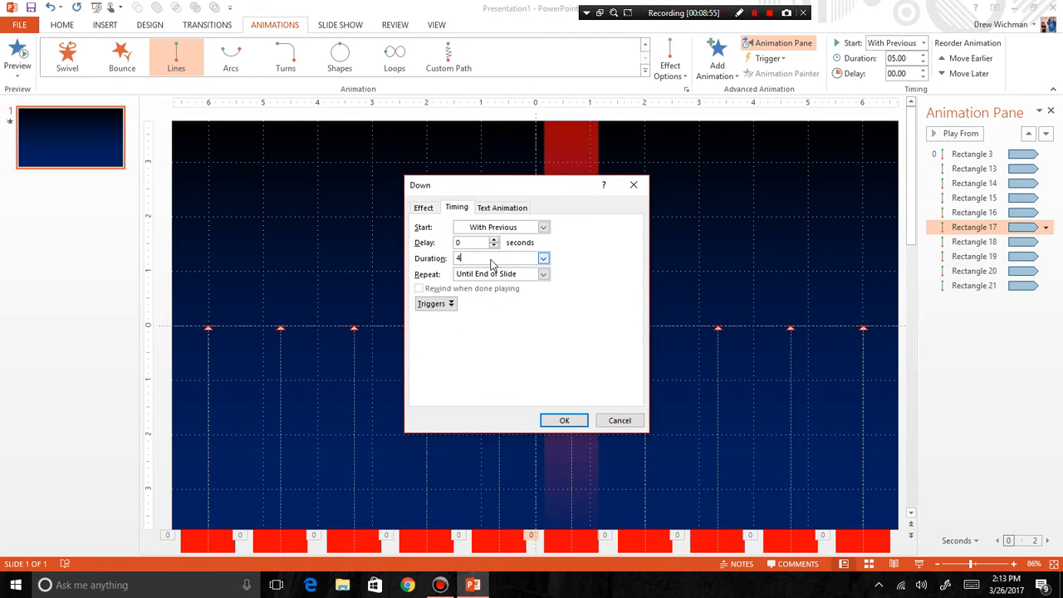
left_click(564, 420)
left_click(944, 294)
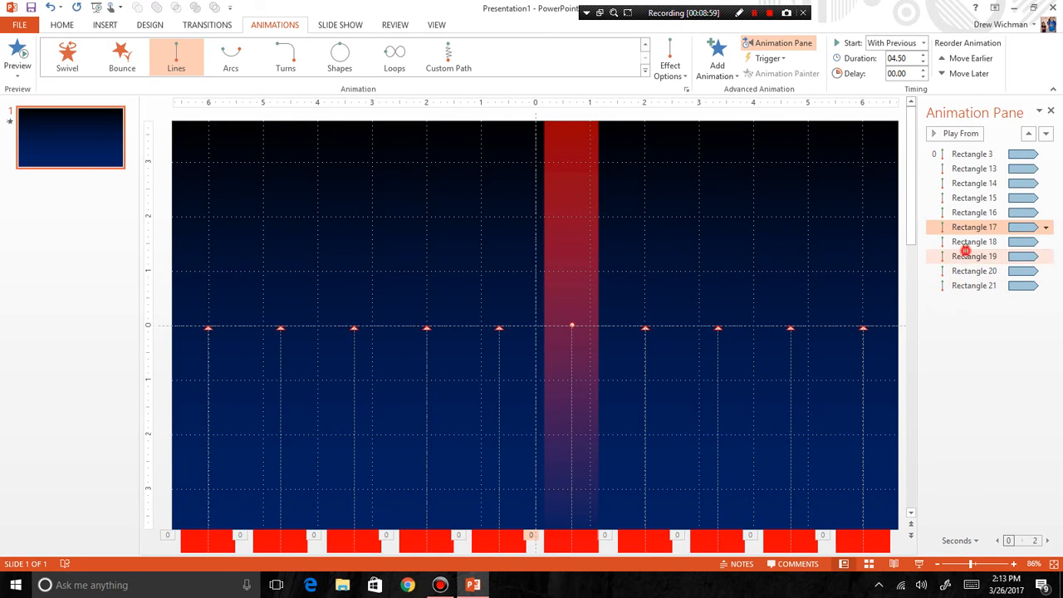
Set the duration of Rectangle 18's motion path animation to 4.4 seconds
double_click(965, 242)
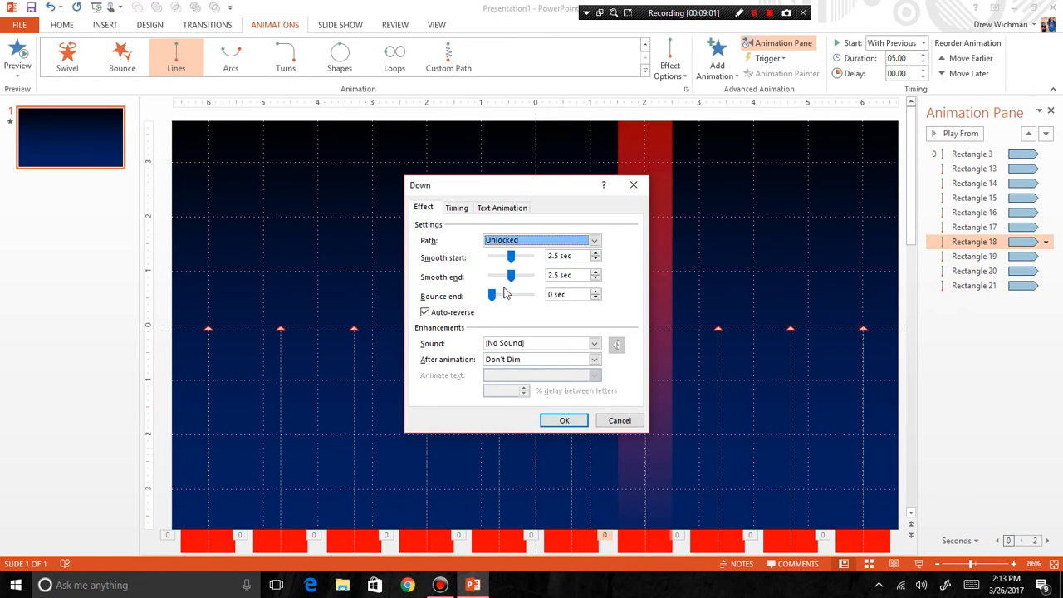
left_click(458, 208)
left_click(467, 259)
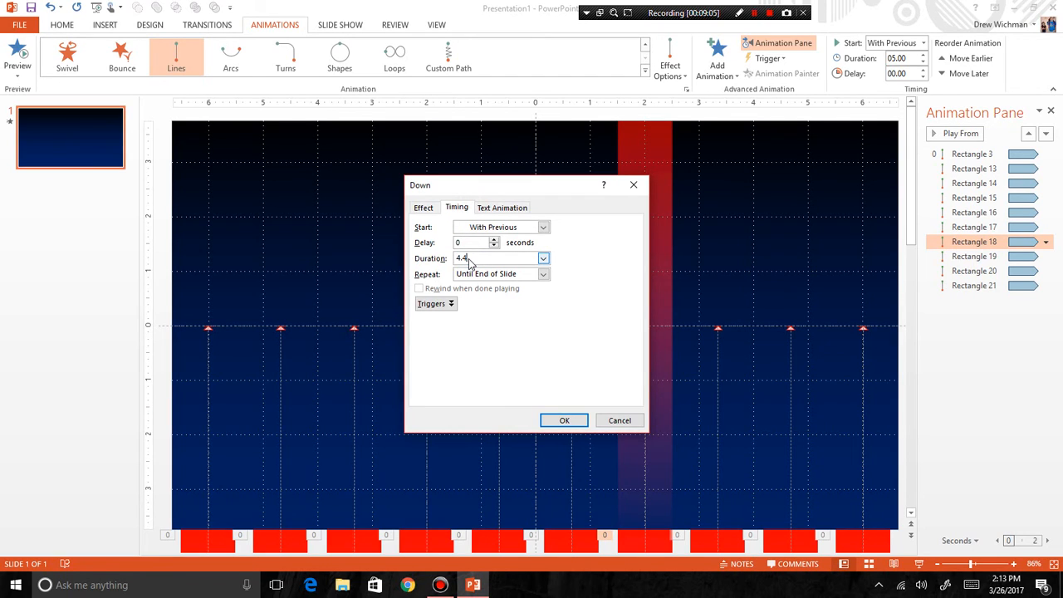
left_click(562, 422)
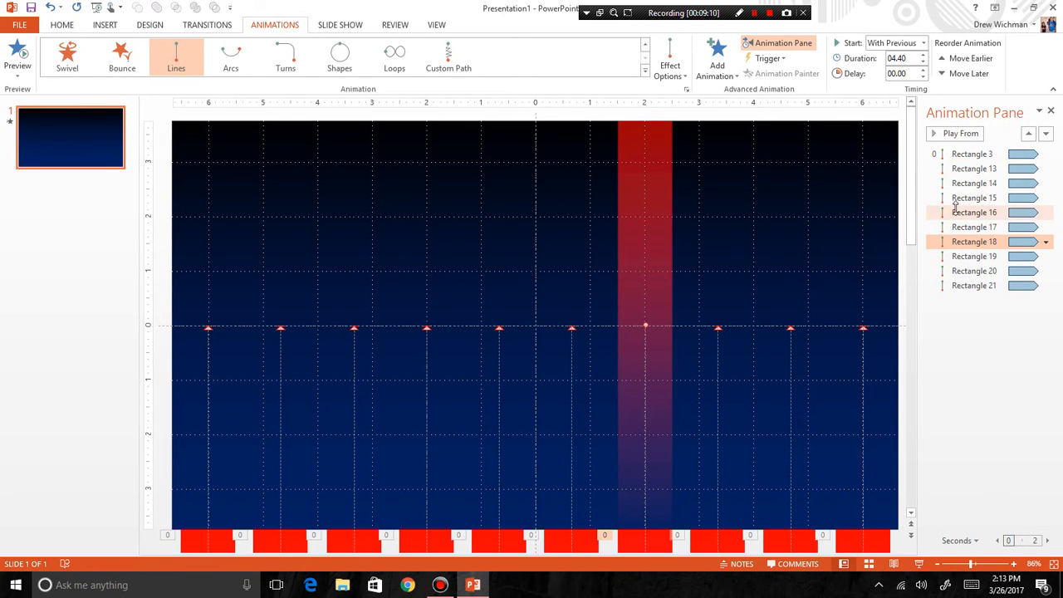
left_click(973, 257)
double_click(974, 257)
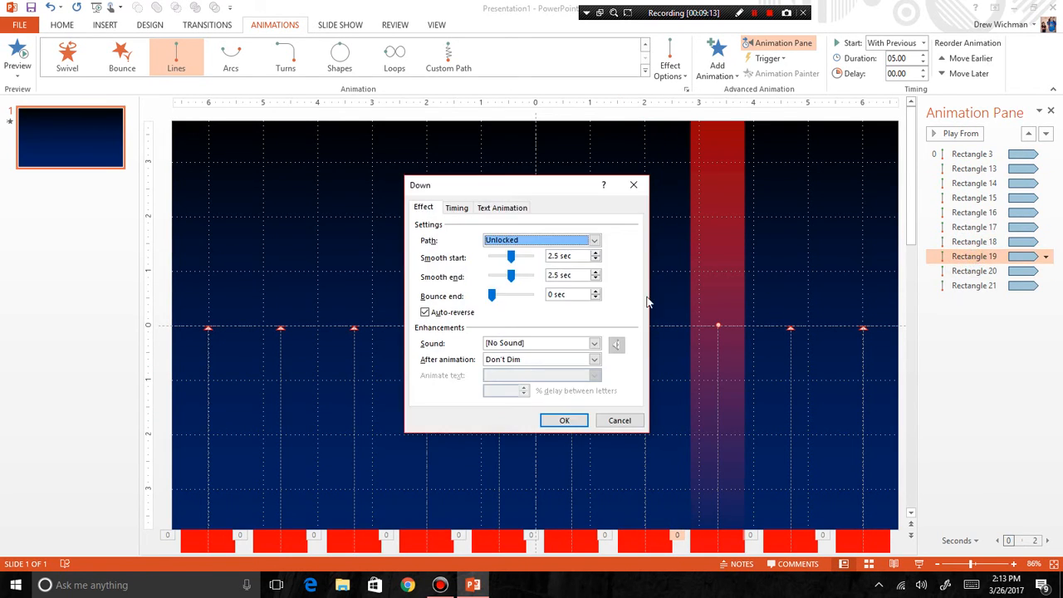
left_click(456, 208)
left_click(478, 259)
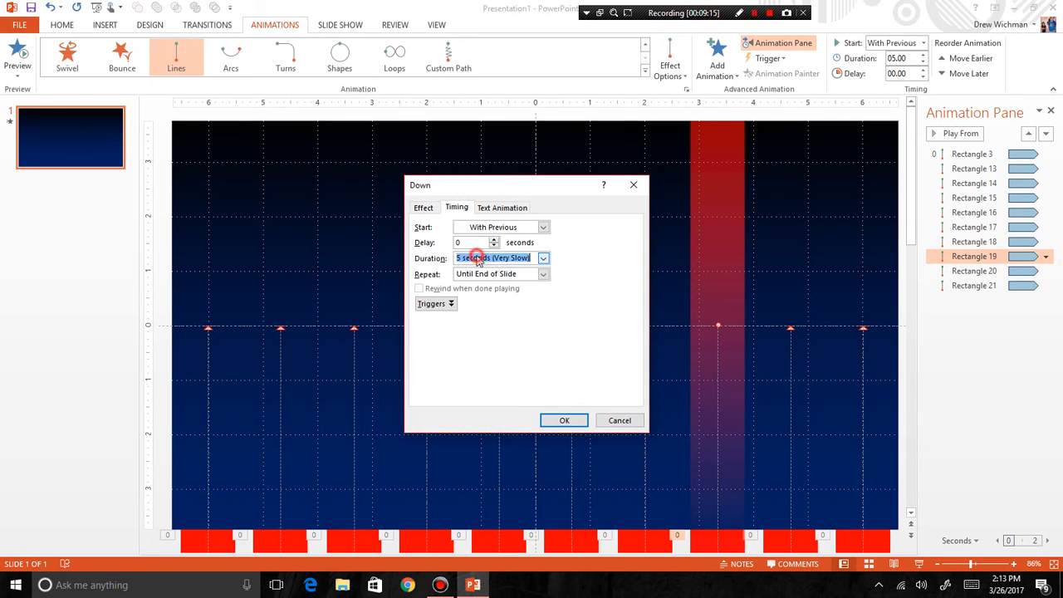
left_click(610, 422)
Check the timing settings of Rectangle 18's motion path animation and close them without changes
double_click(963, 242)
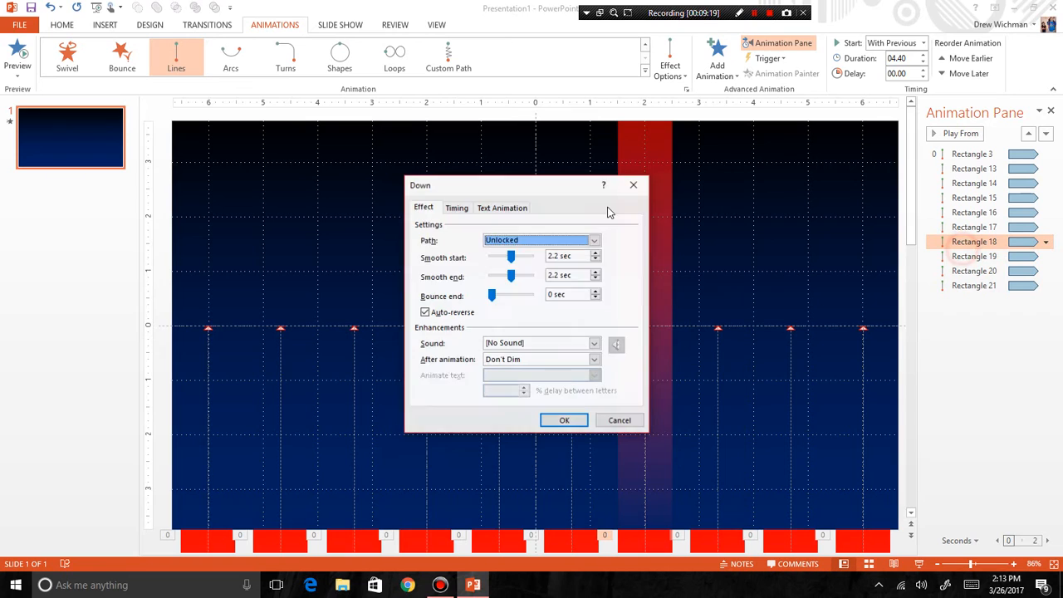
left_click(457, 208)
left_click(633, 185)
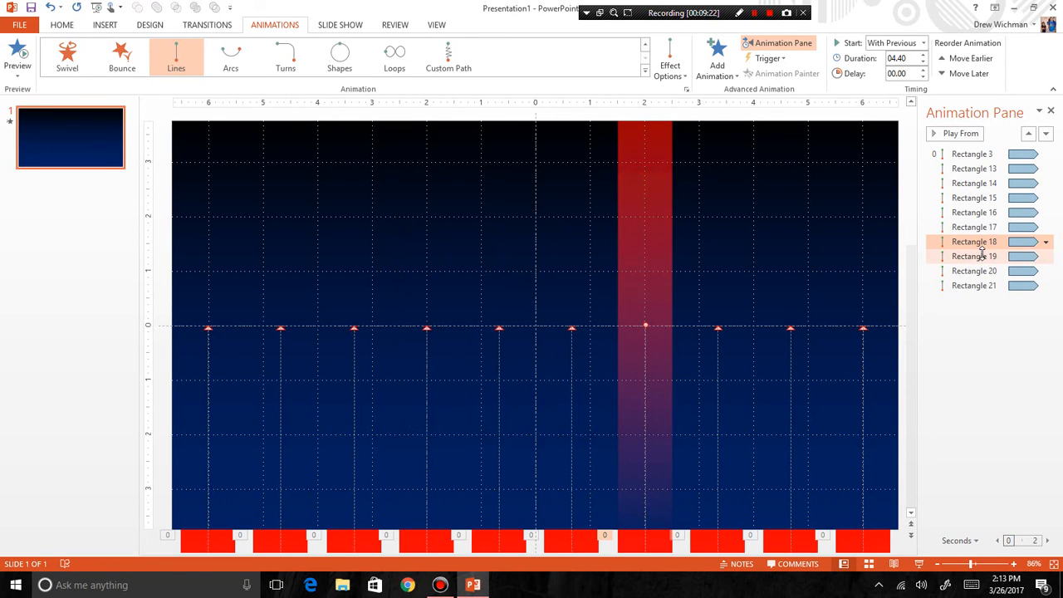
Set the duration of Rectangle 19's motion path animation to 4.3 seconds
double_click(978, 256)
left_click(457, 209)
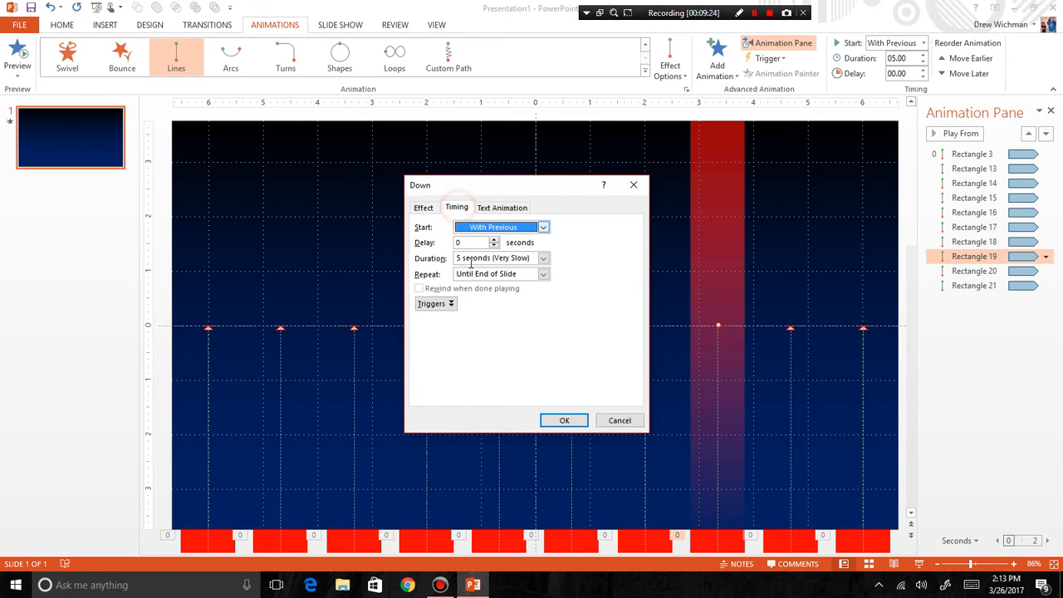
left_click(474, 259)
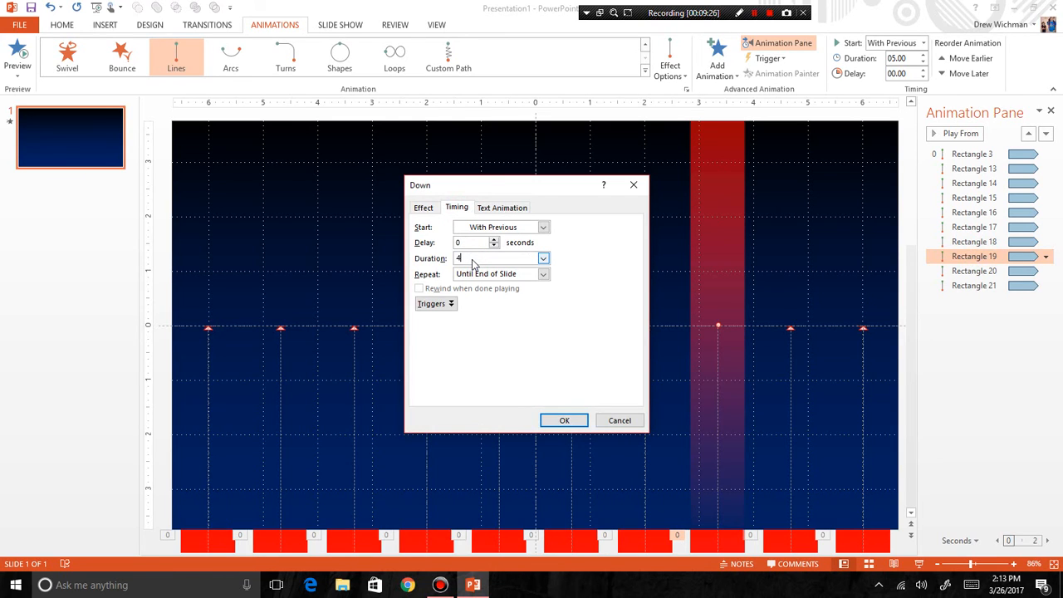
left_click(565, 421)
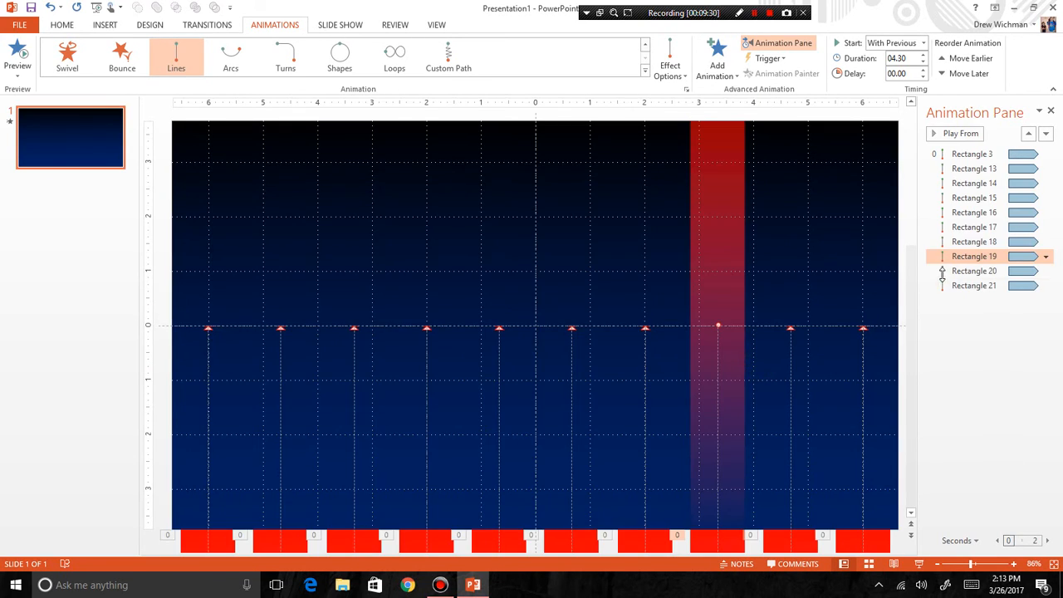
Set the duration of Rectangle 20's motion path animation to 4.2 seconds
double_click(953, 273)
left_click(458, 209)
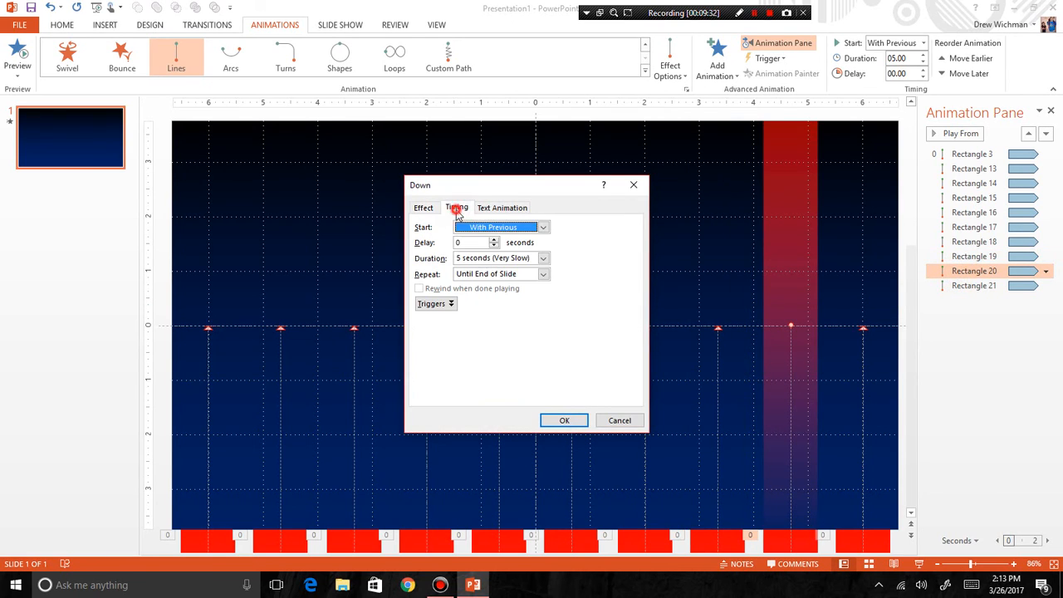
left_click(491, 260)
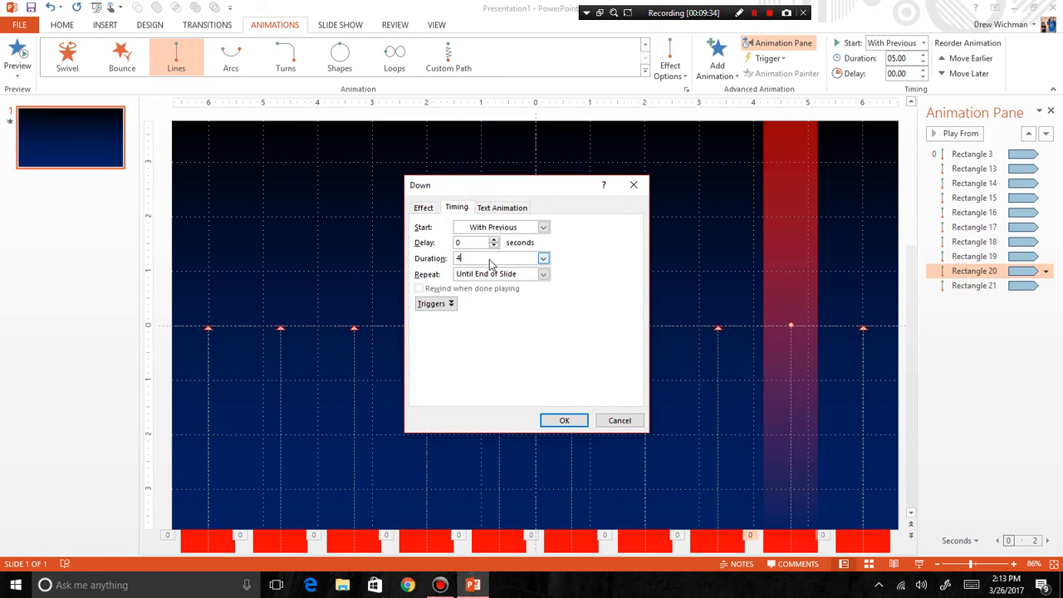
left_click(545, 420)
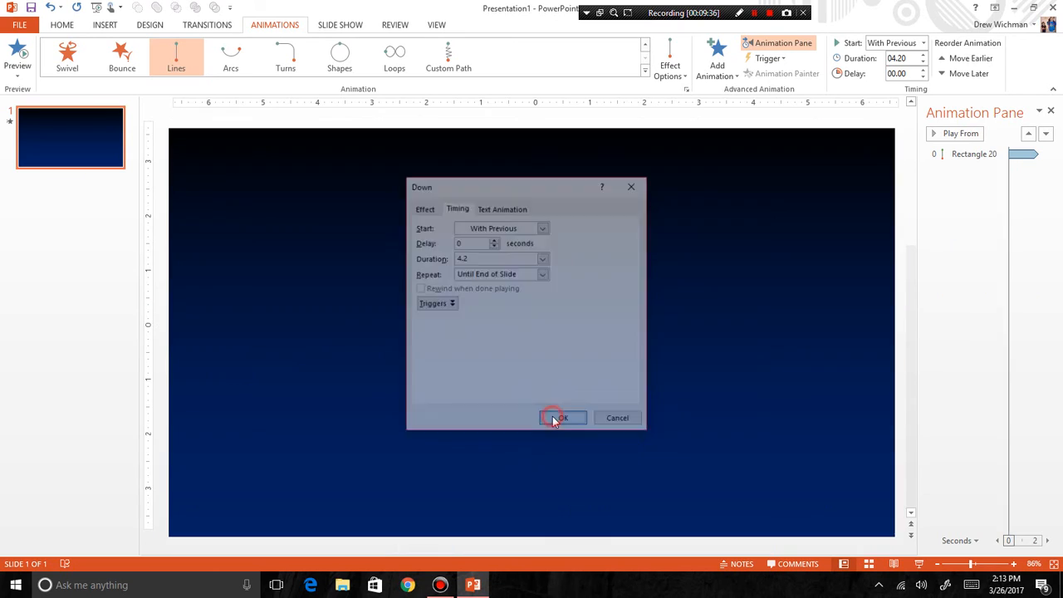
Set the duration of Rectangle 21's motion path animation to 4.1 seconds
double_click(953, 285)
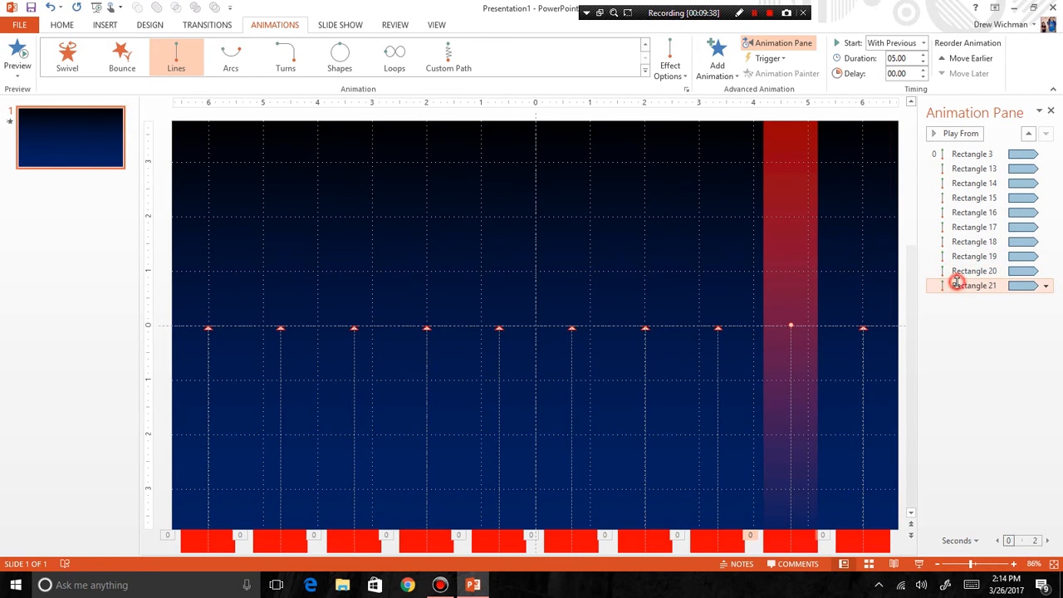
left_click(459, 208)
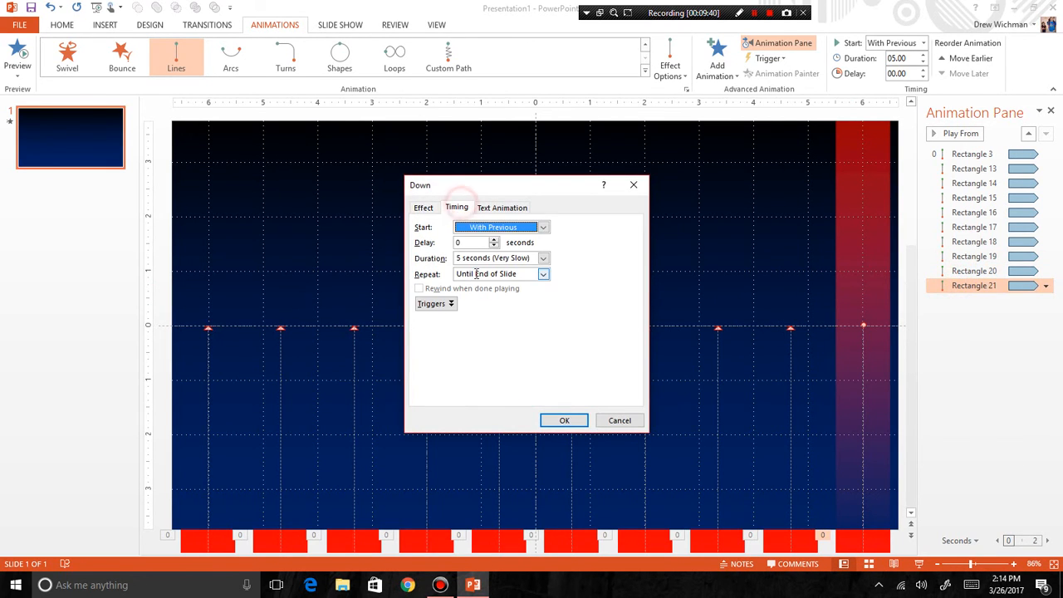
left_click(482, 257)
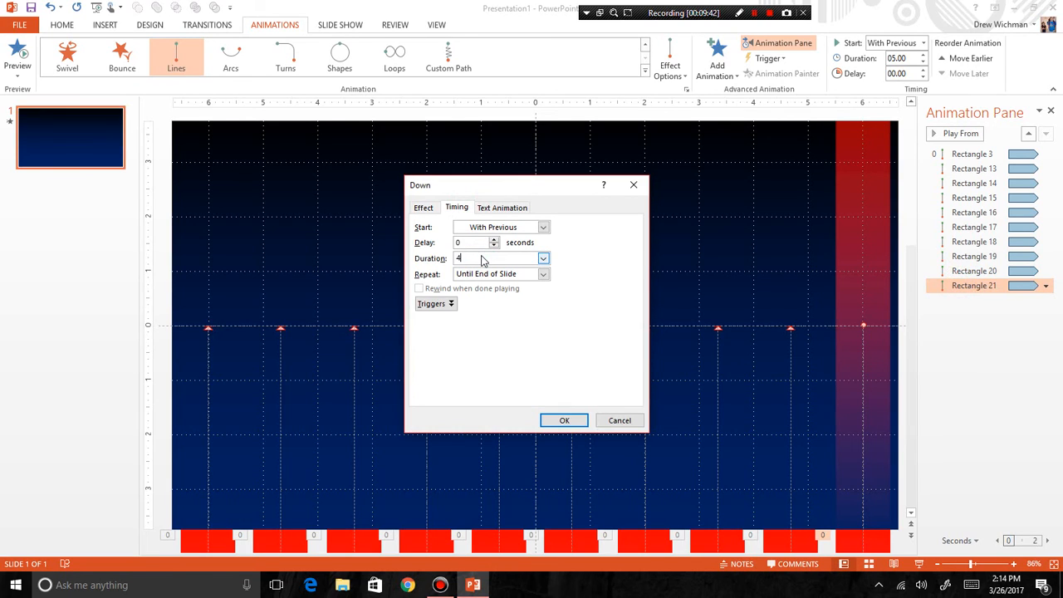
left_click(564, 421)
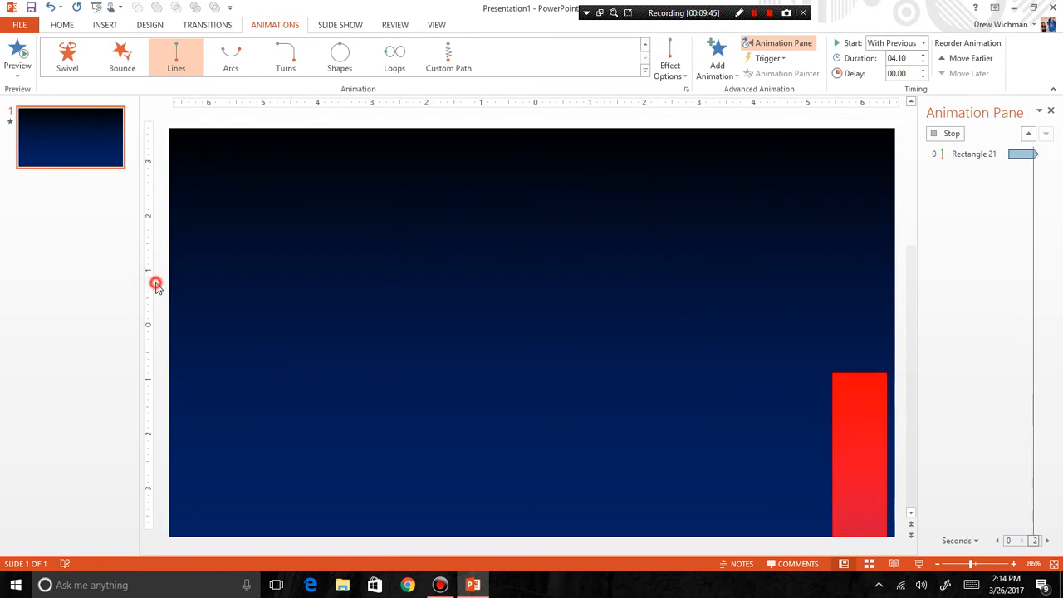
Play the slide show from the beginning to watch all ten bars animate together
left_click(97, 10)
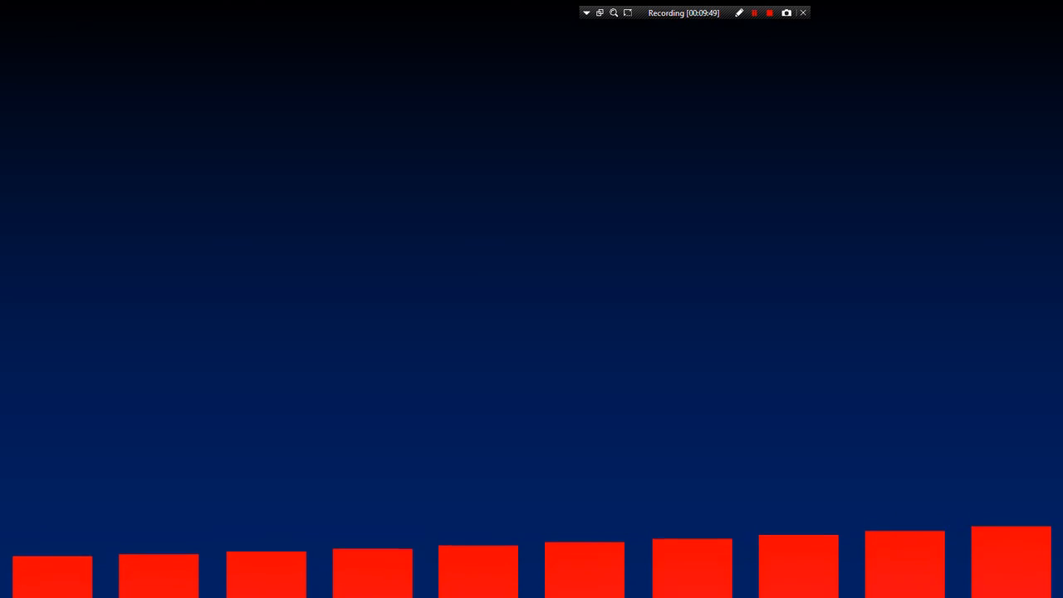